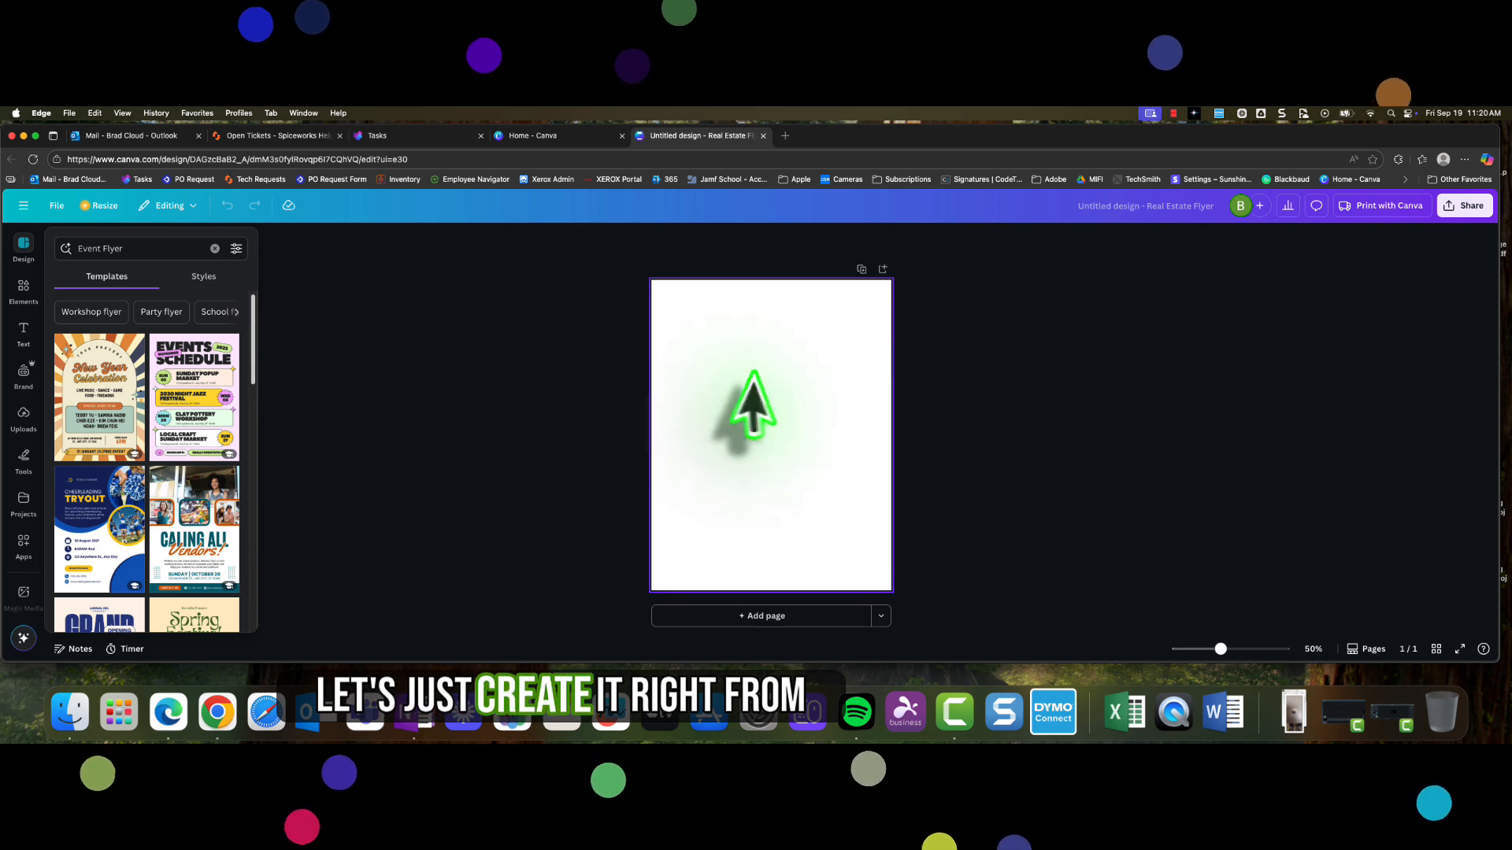
# - Look at the design types offered for adding a new page below the blank flyer page
pyautogui.click(754, 374)
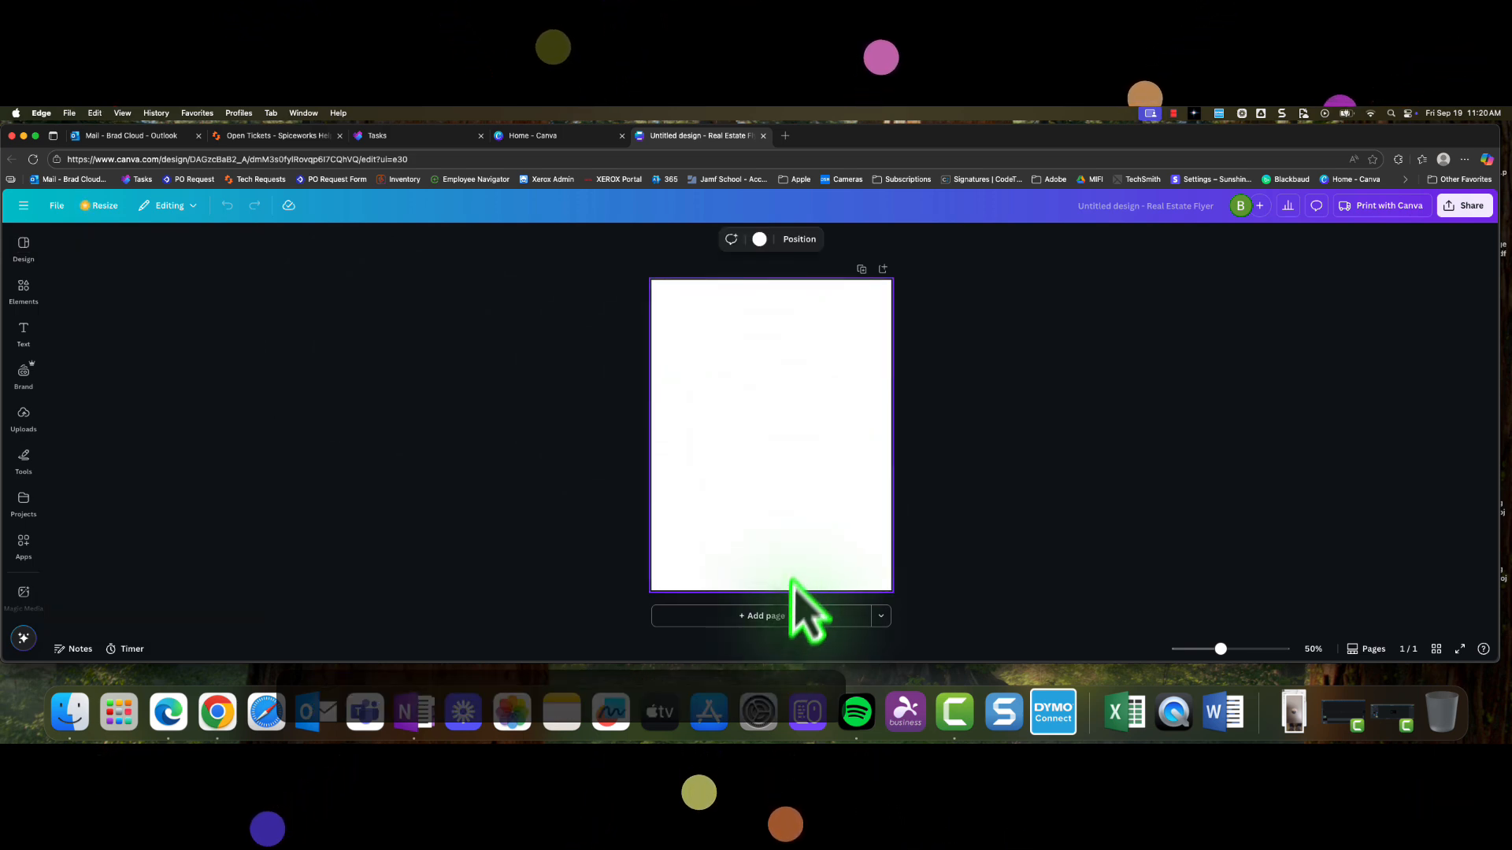
pyautogui.click(882, 616)
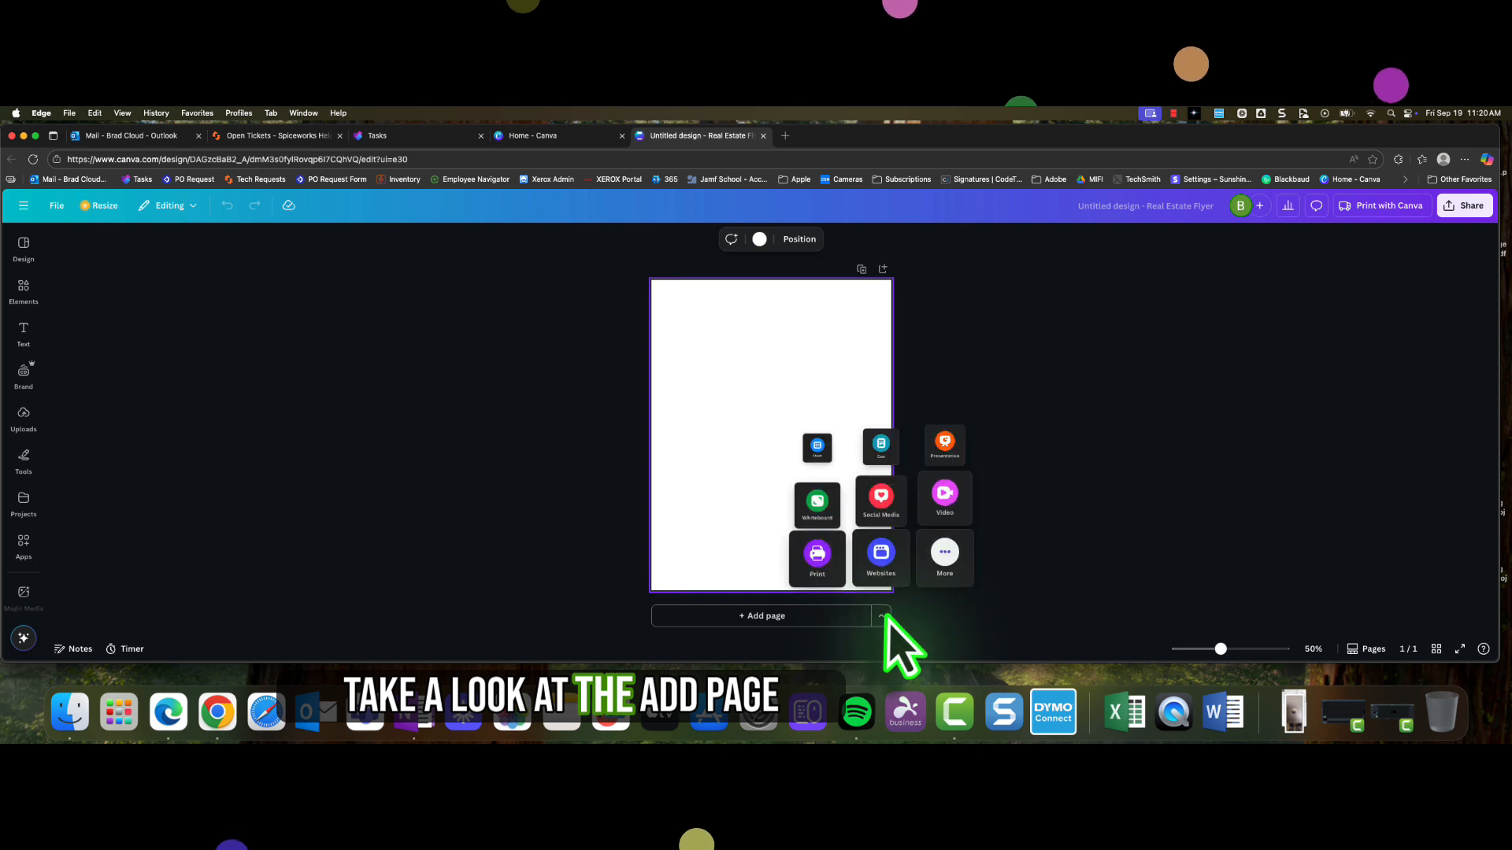
pyautogui.click(881, 616)
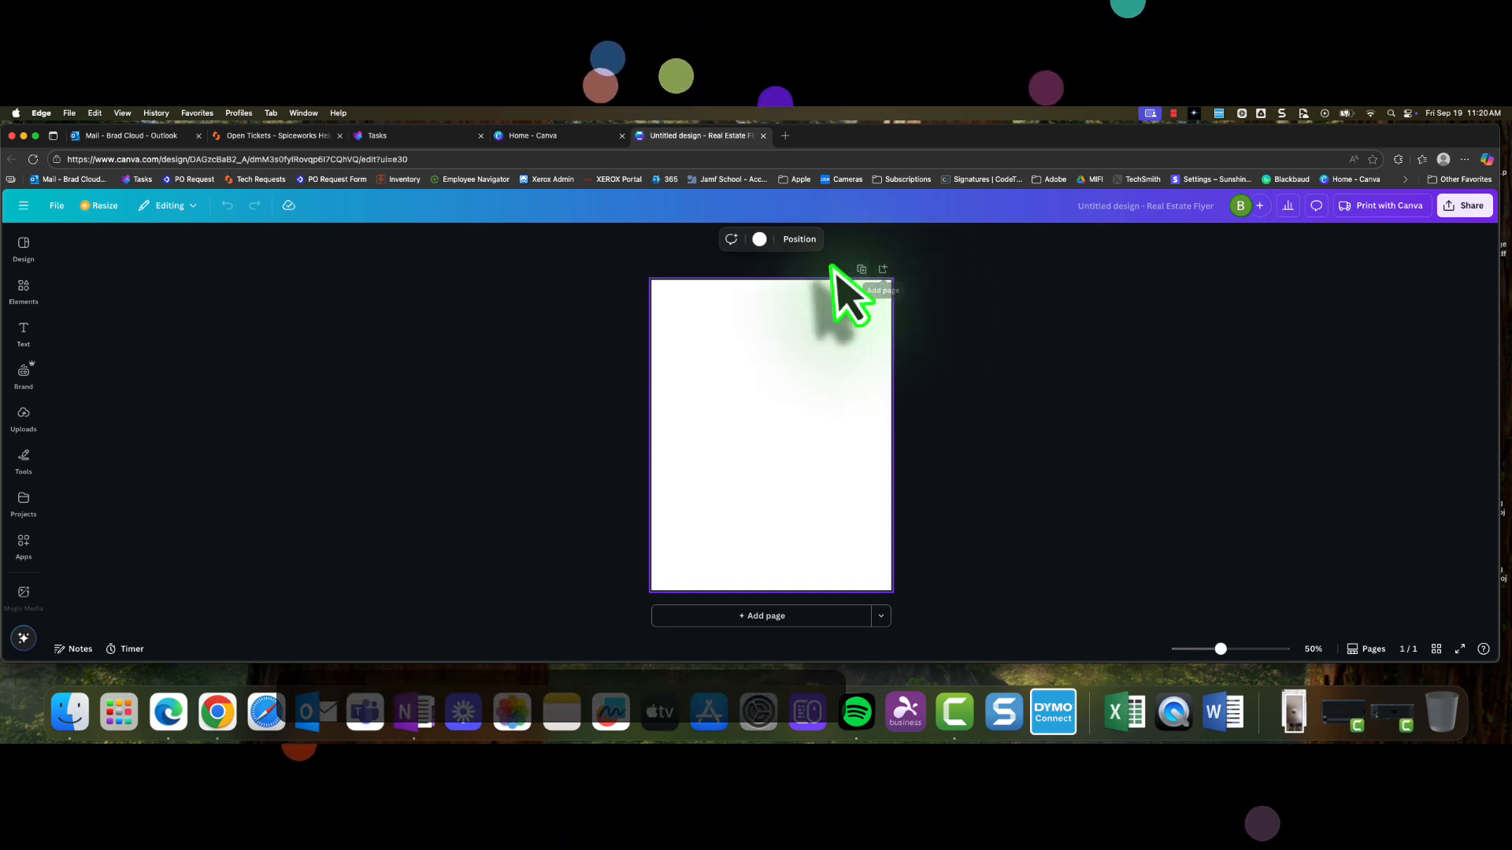
# - Browse the page background color options by searching for green and blue, and clear the search
pyautogui.click(759, 241)
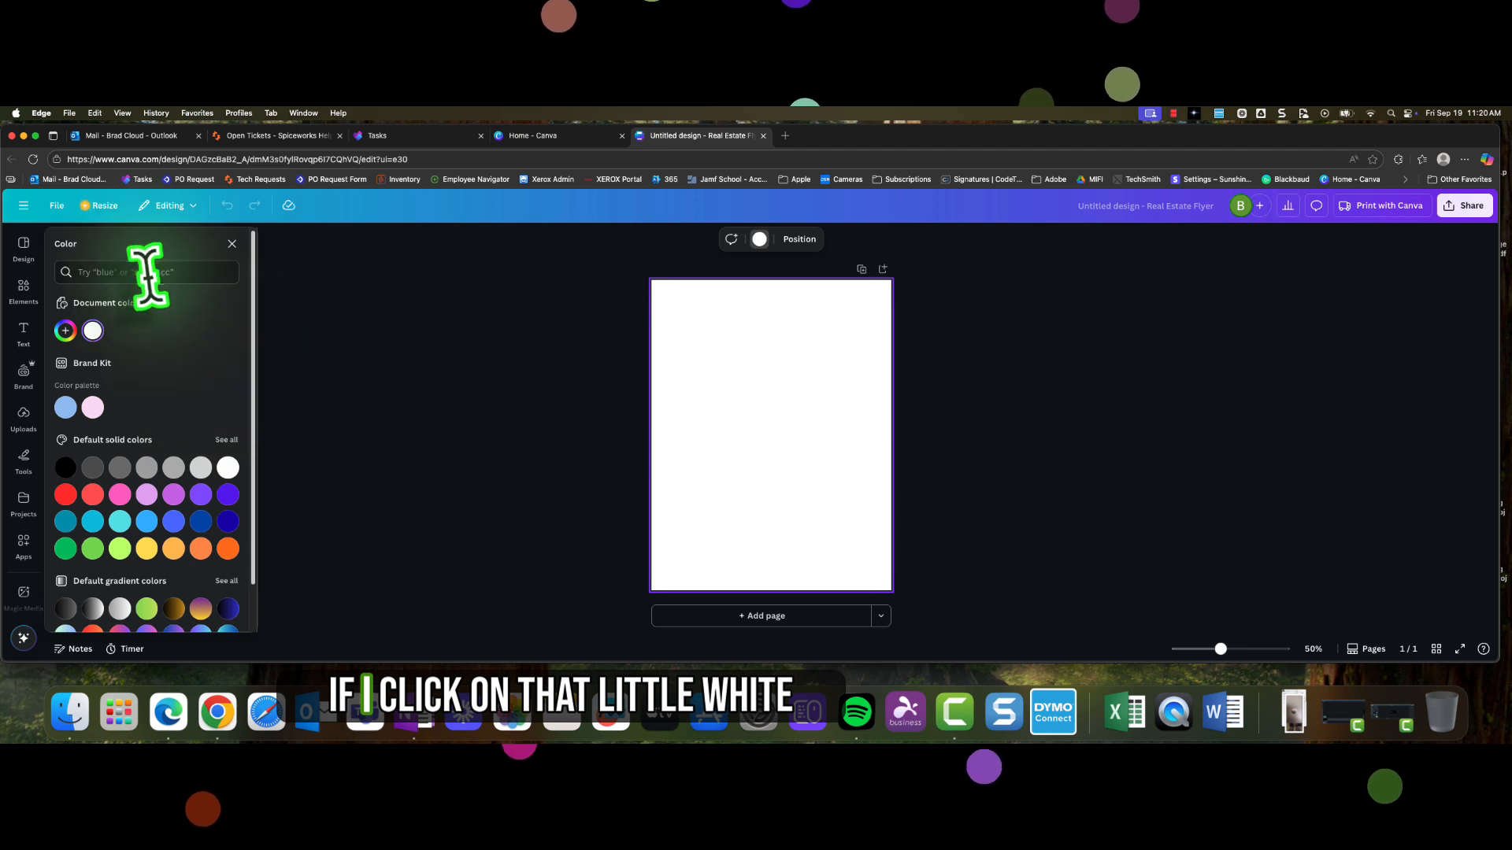
pyautogui.write('green')
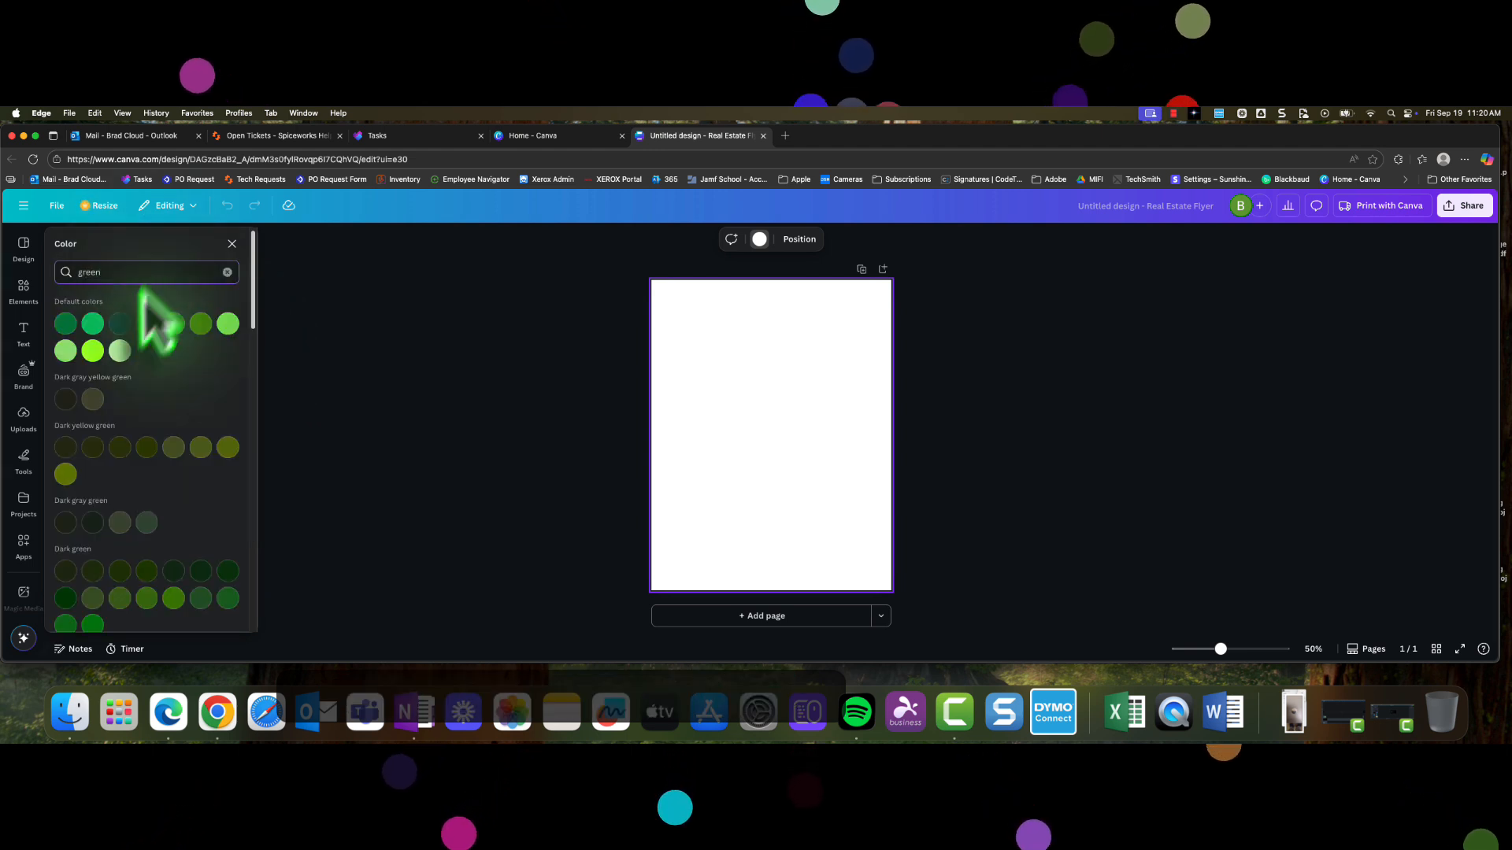
pyautogui.scroll(-5, 177, 418)
pyautogui.scroll(-3, 179, 423)
pyautogui.scroll(5, 184, 423)
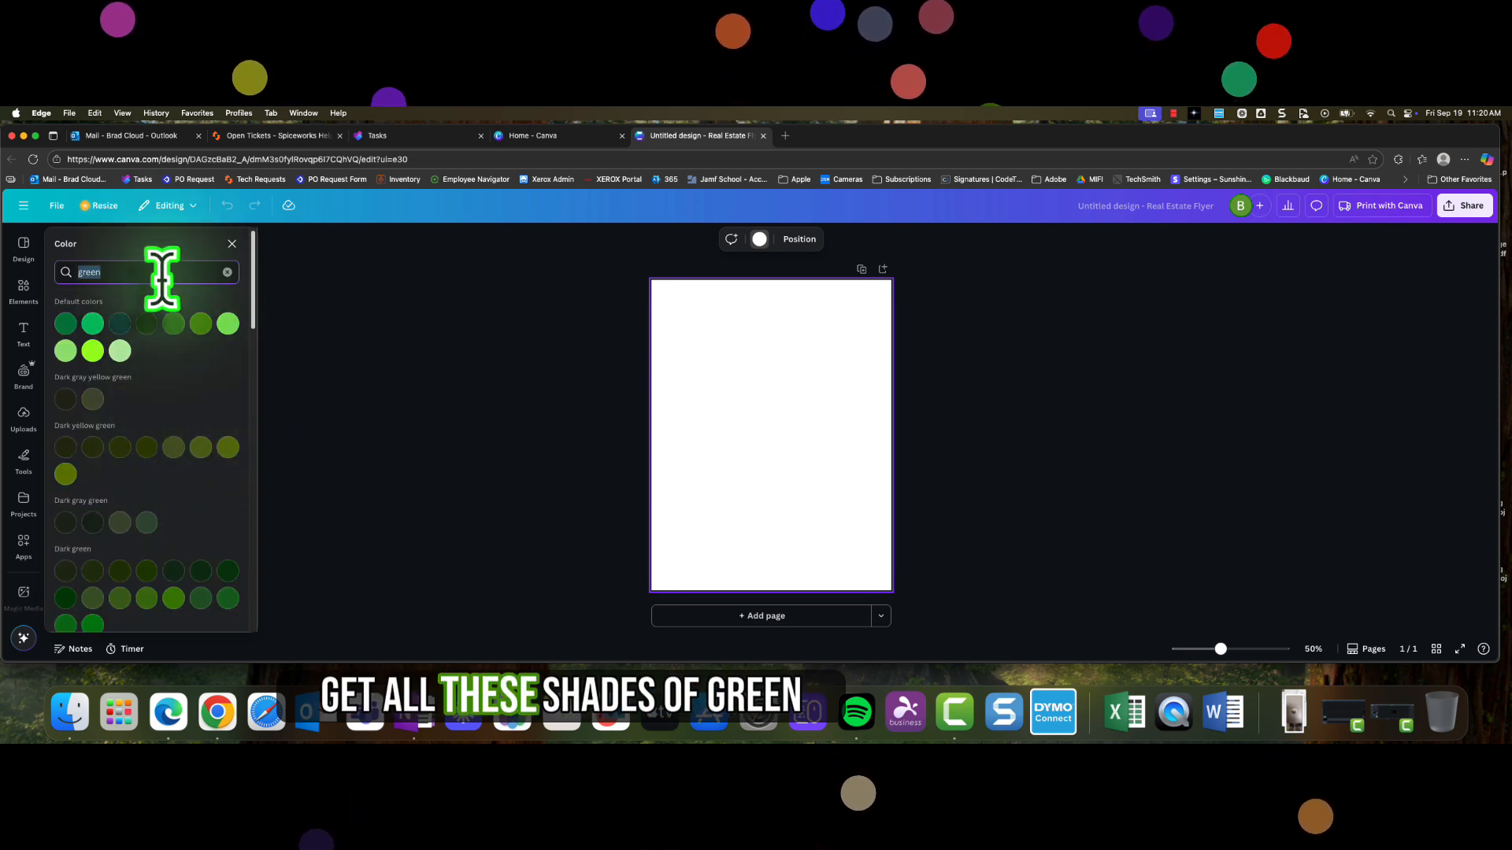
pyautogui.write('r')
pyautogui.write('lu')
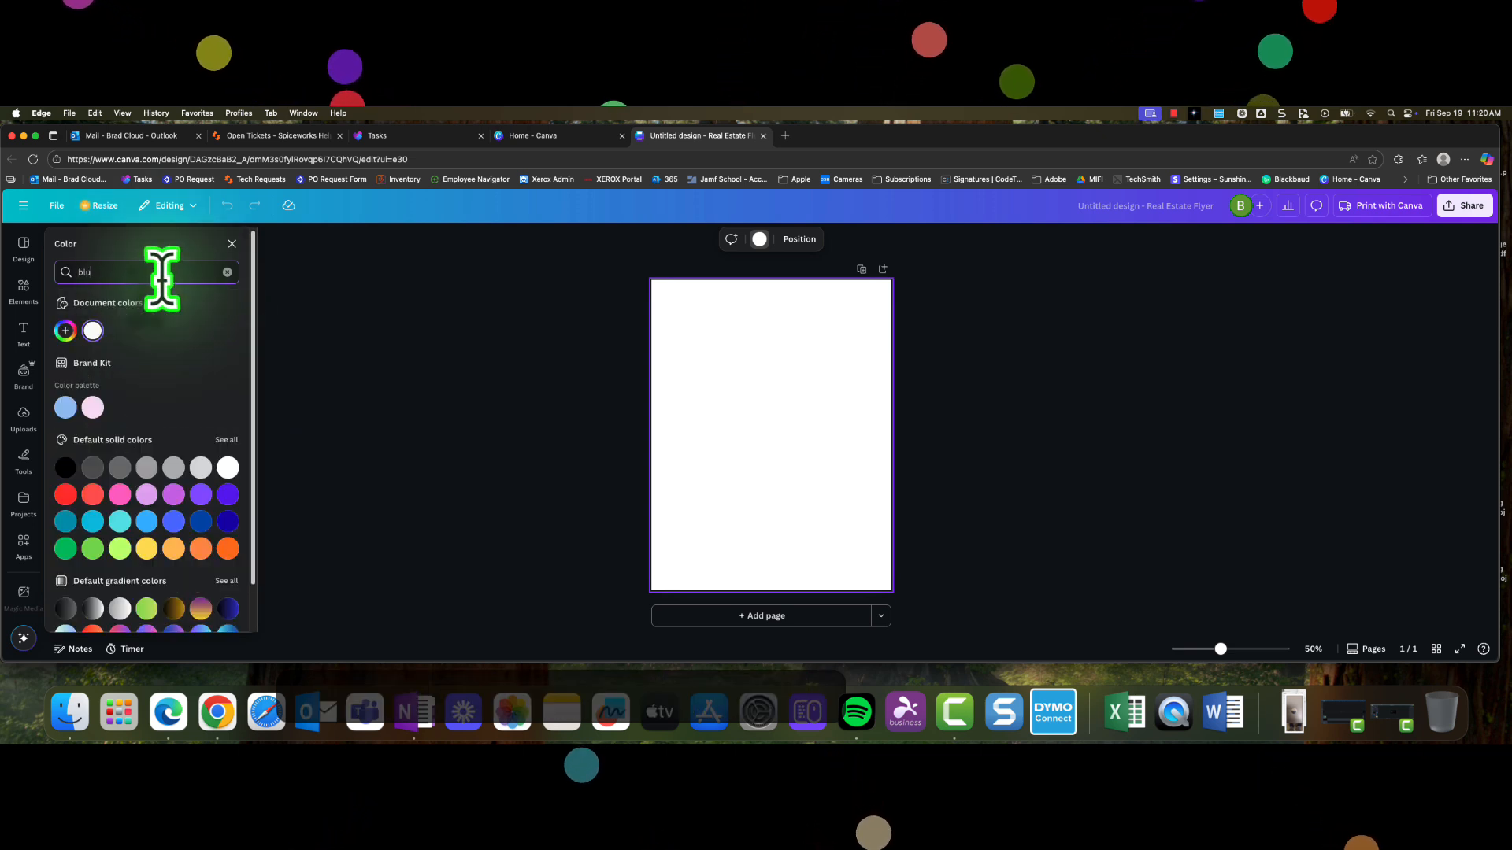
pyautogui.write('e')
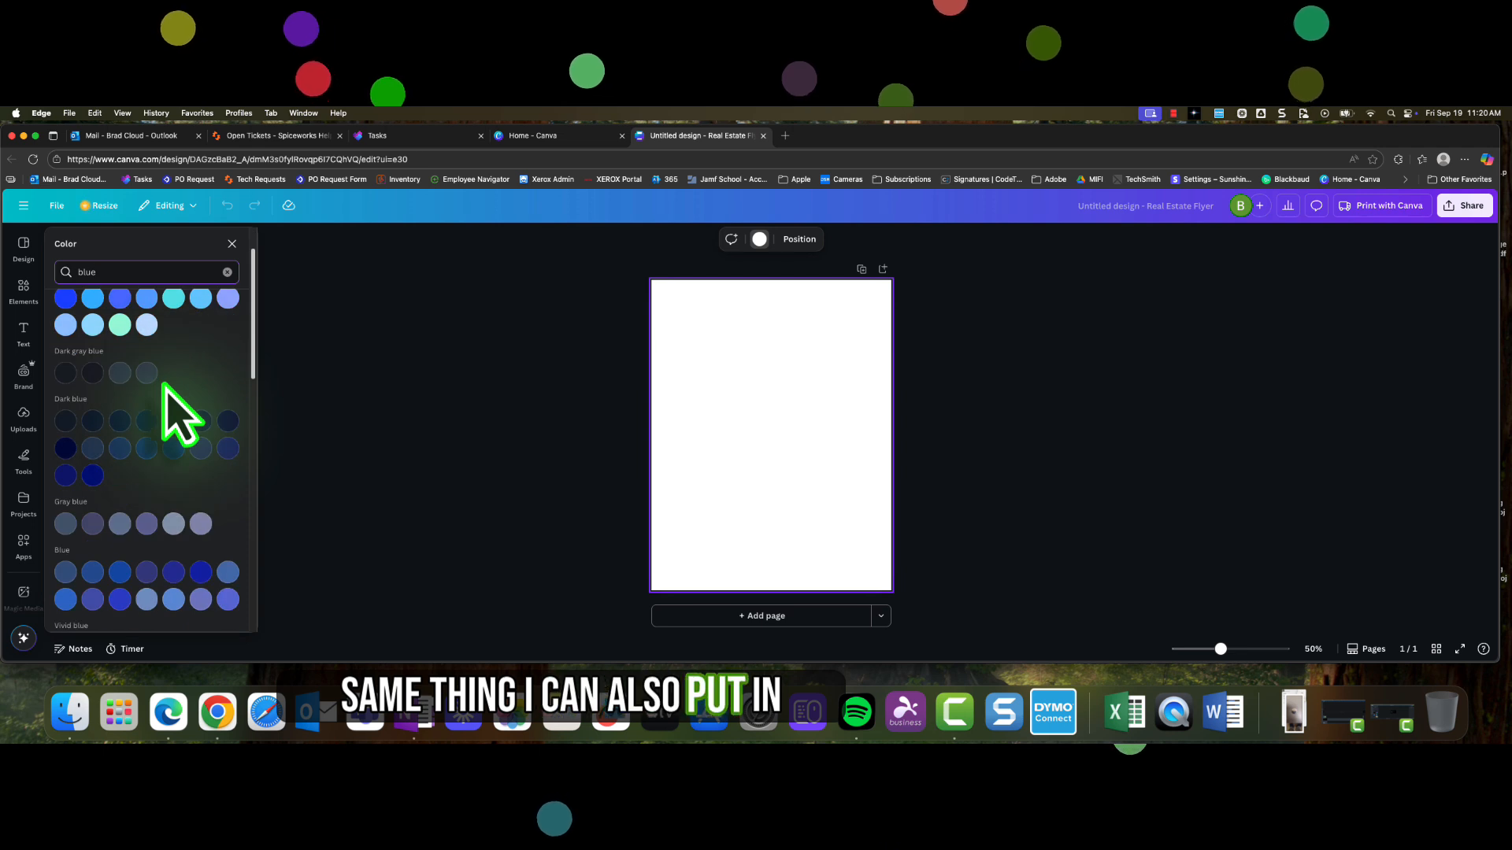
pyautogui.click(225, 272)
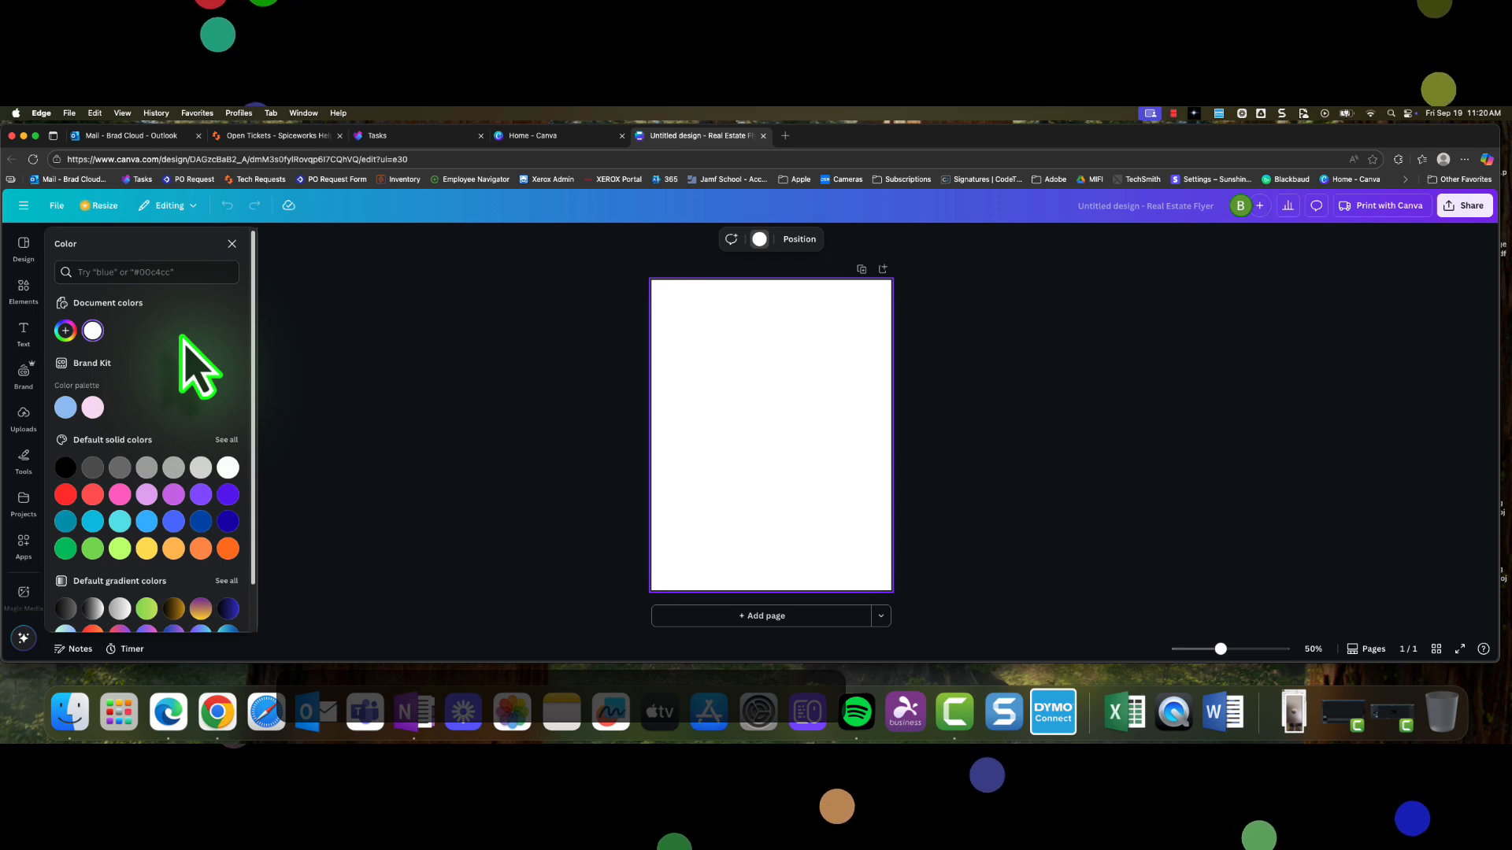
# - Set the page background to the light blue from the Brand Kit palette and view the page's layers
pyautogui.click(66, 408)
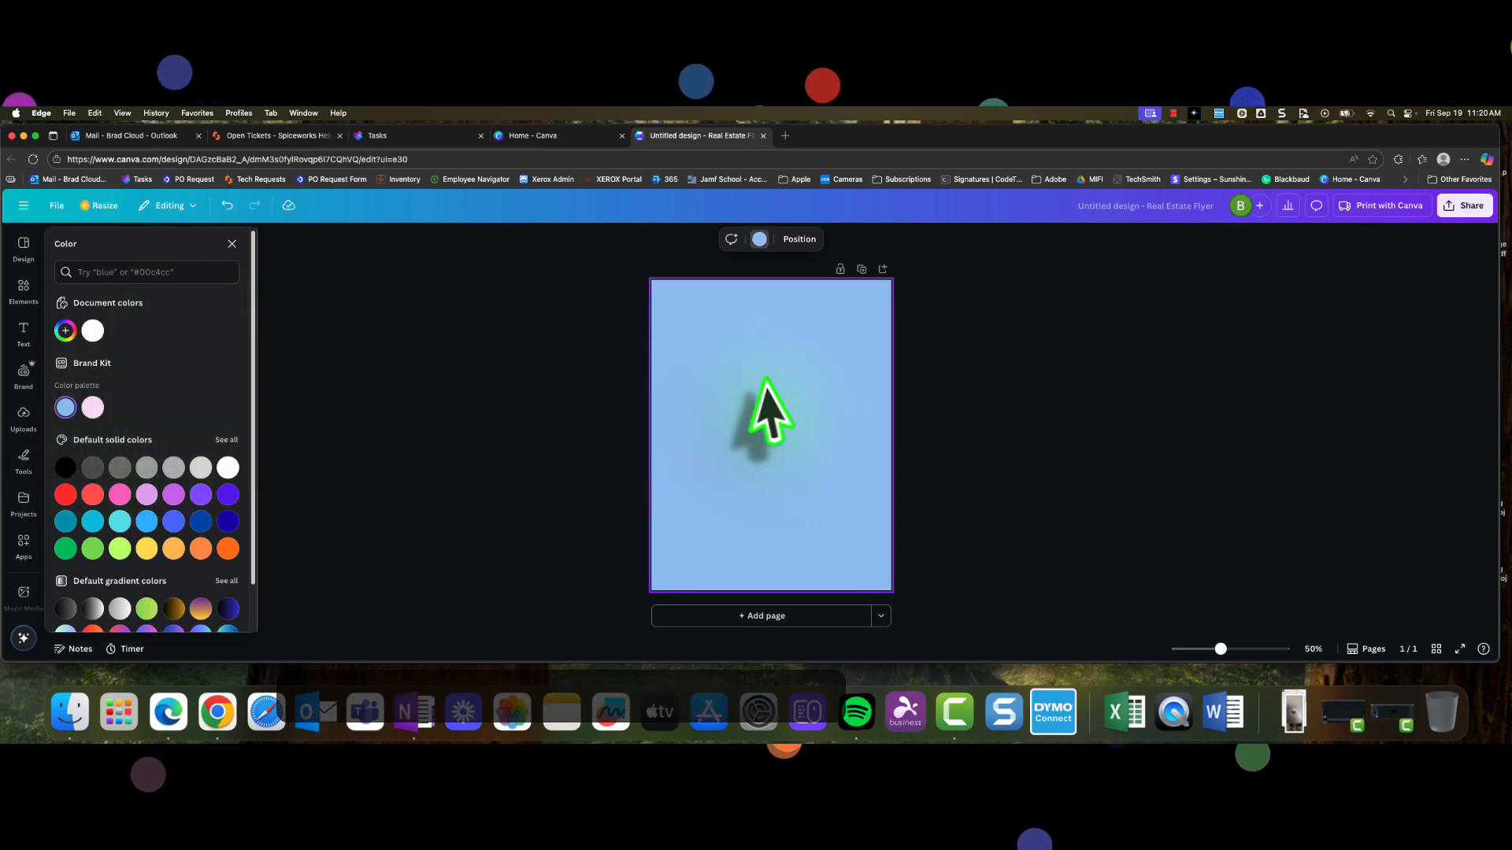
pyautogui.click(801, 239)
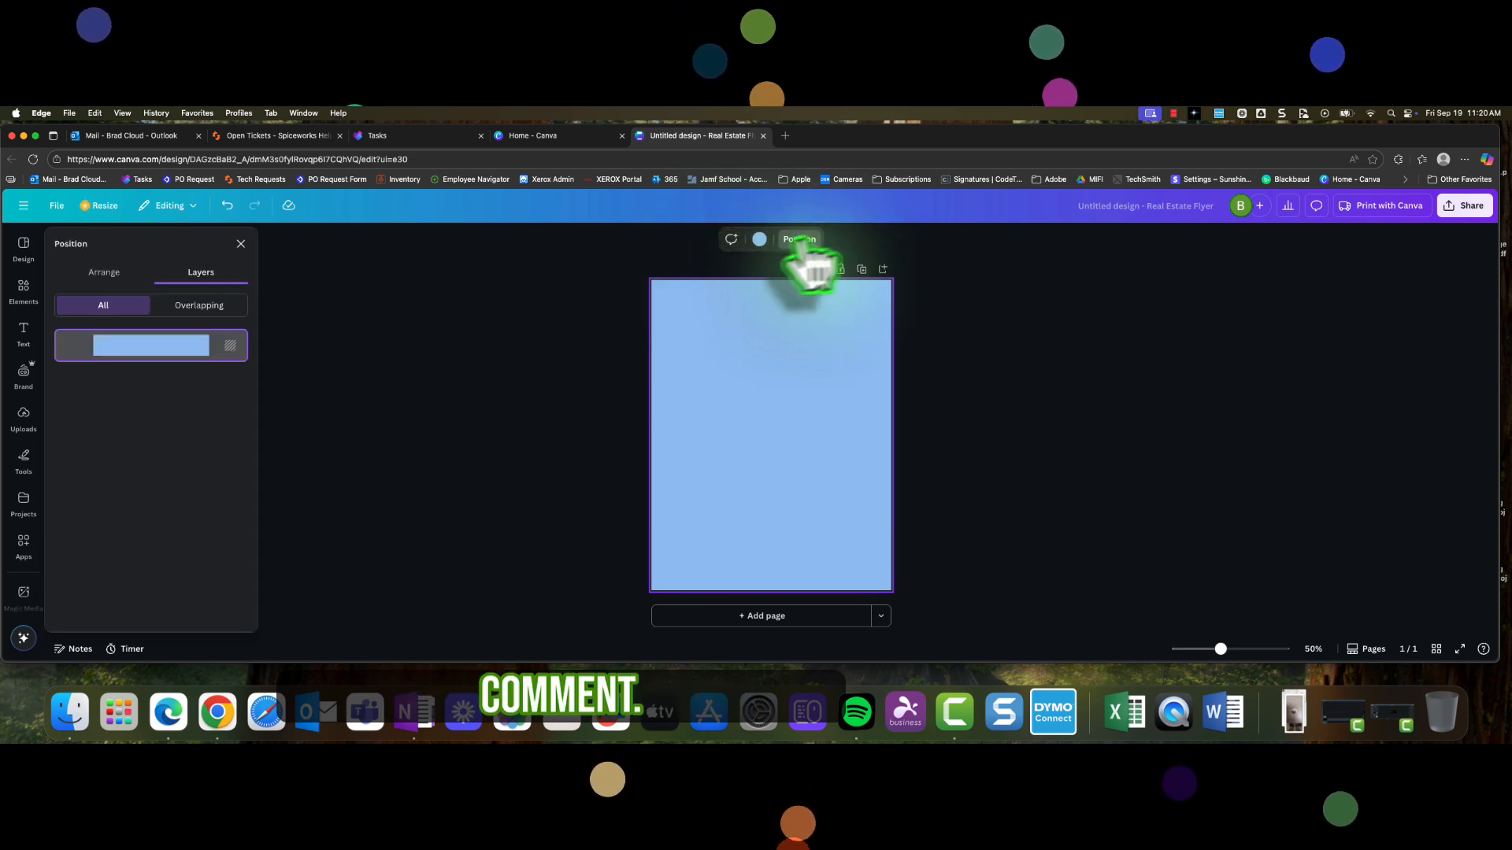
pyautogui.click(241, 244)
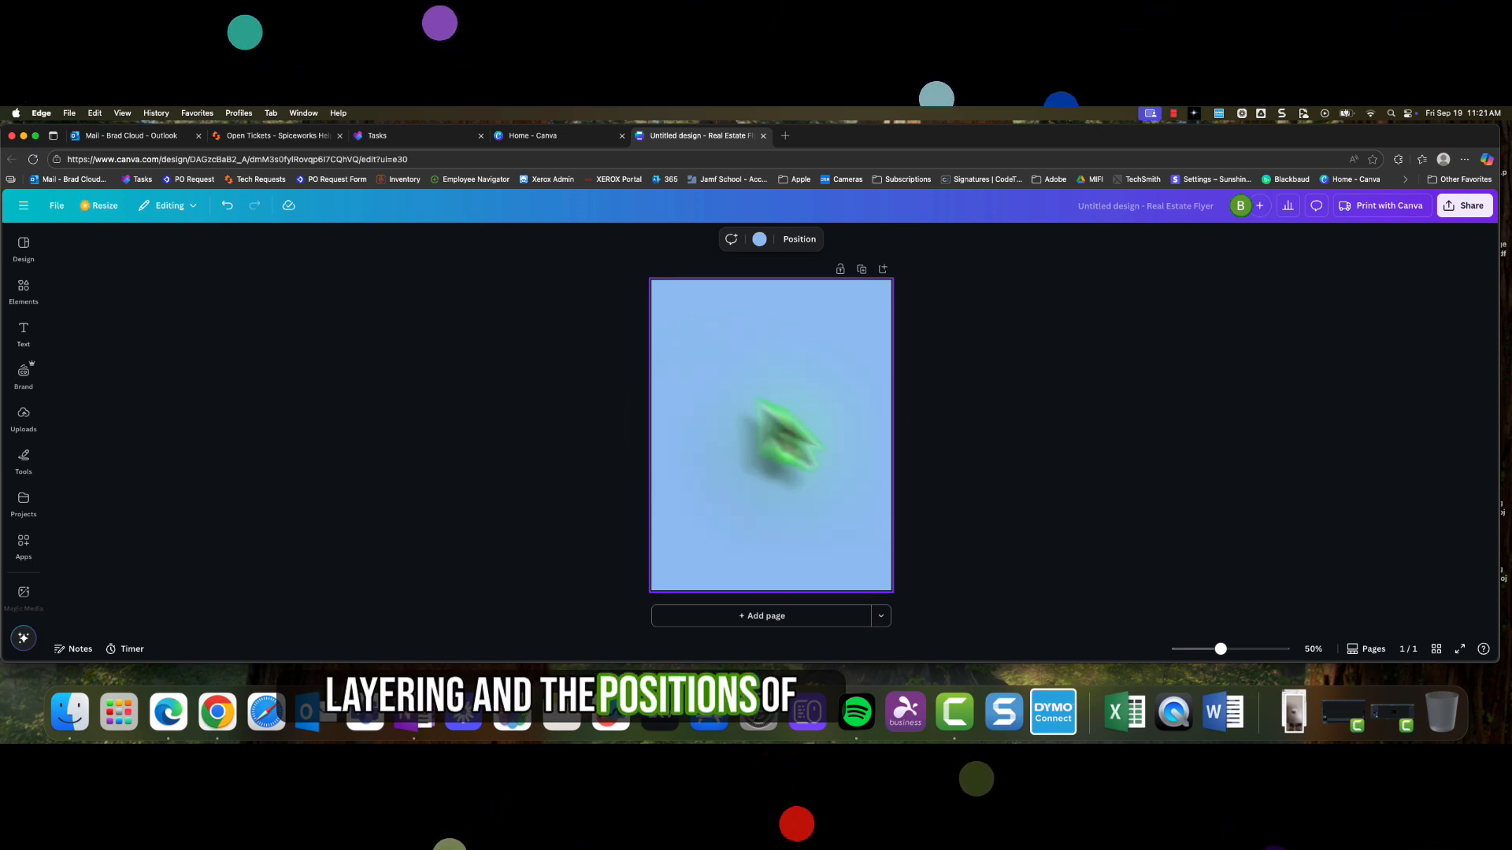
# - Search the elements for "smiley" and add the orange-yellow smiley face graphic with the black ring to the page
pyautogui.click(25, 289)
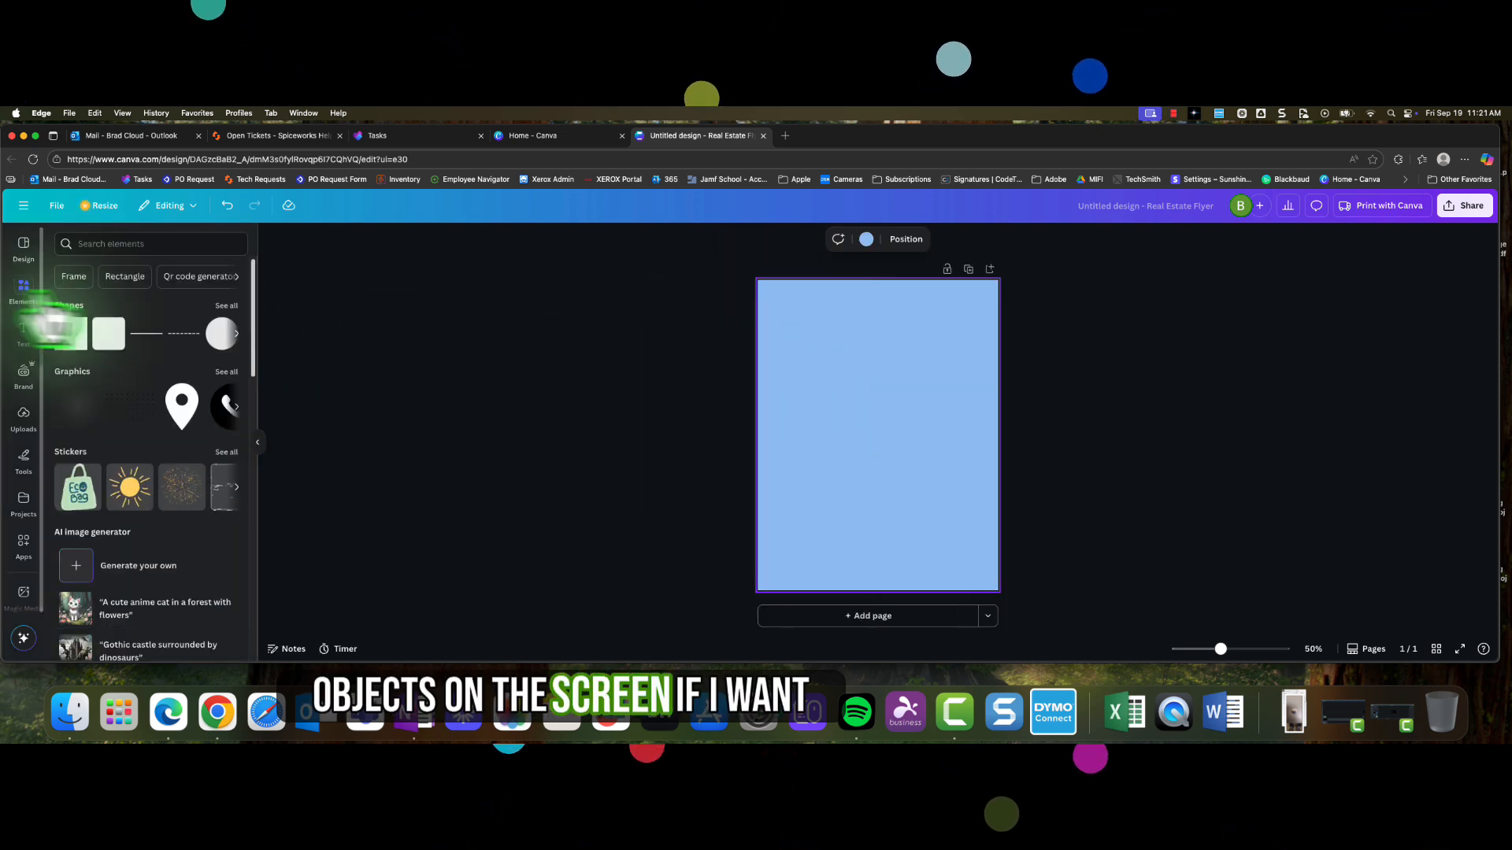
pyautogui.scroll(-1, 137, 380)
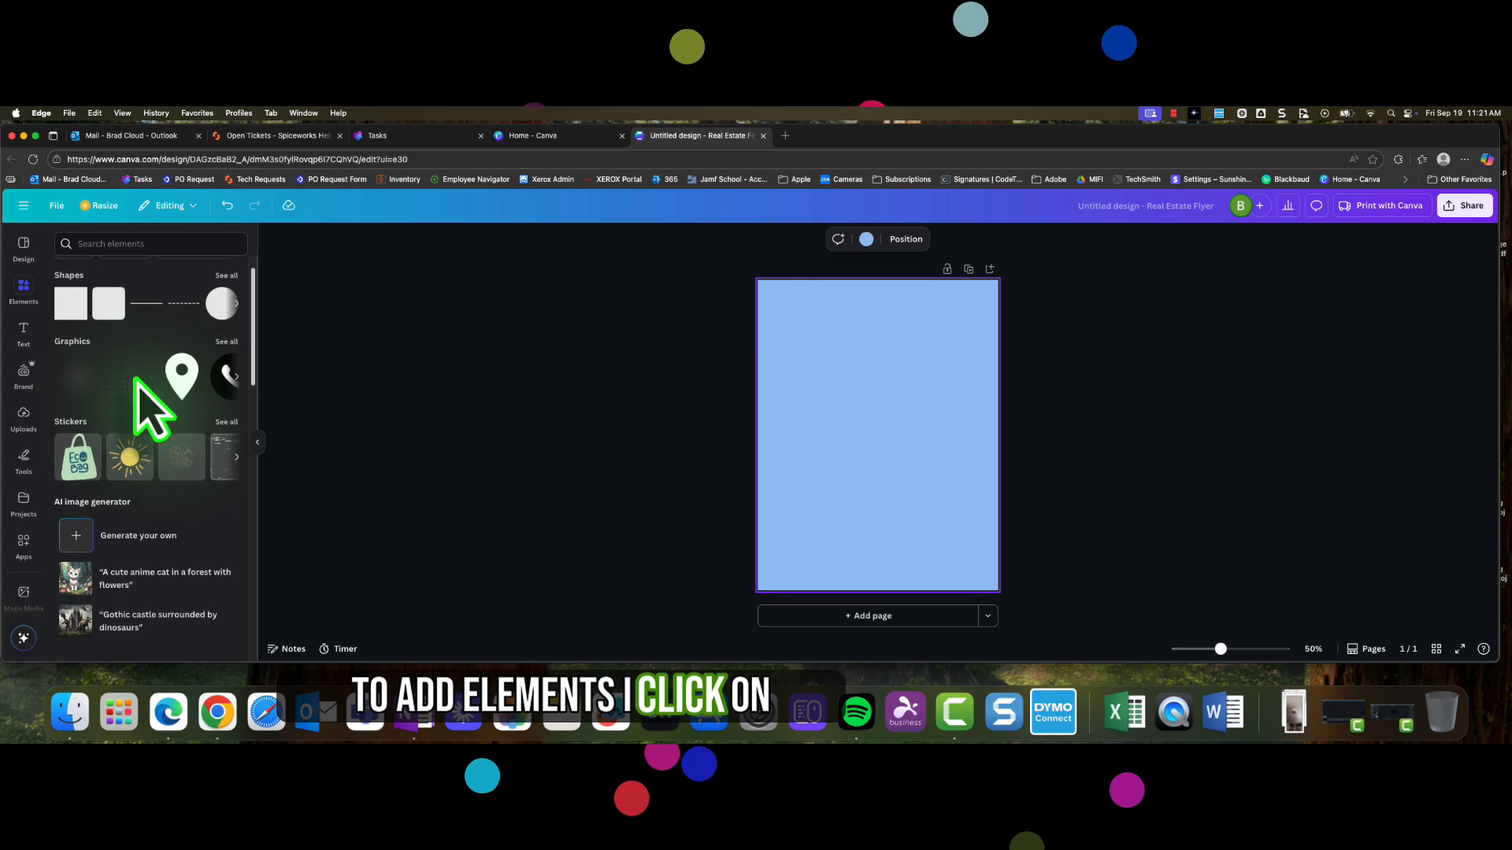
pyautogui.click(130, 244)
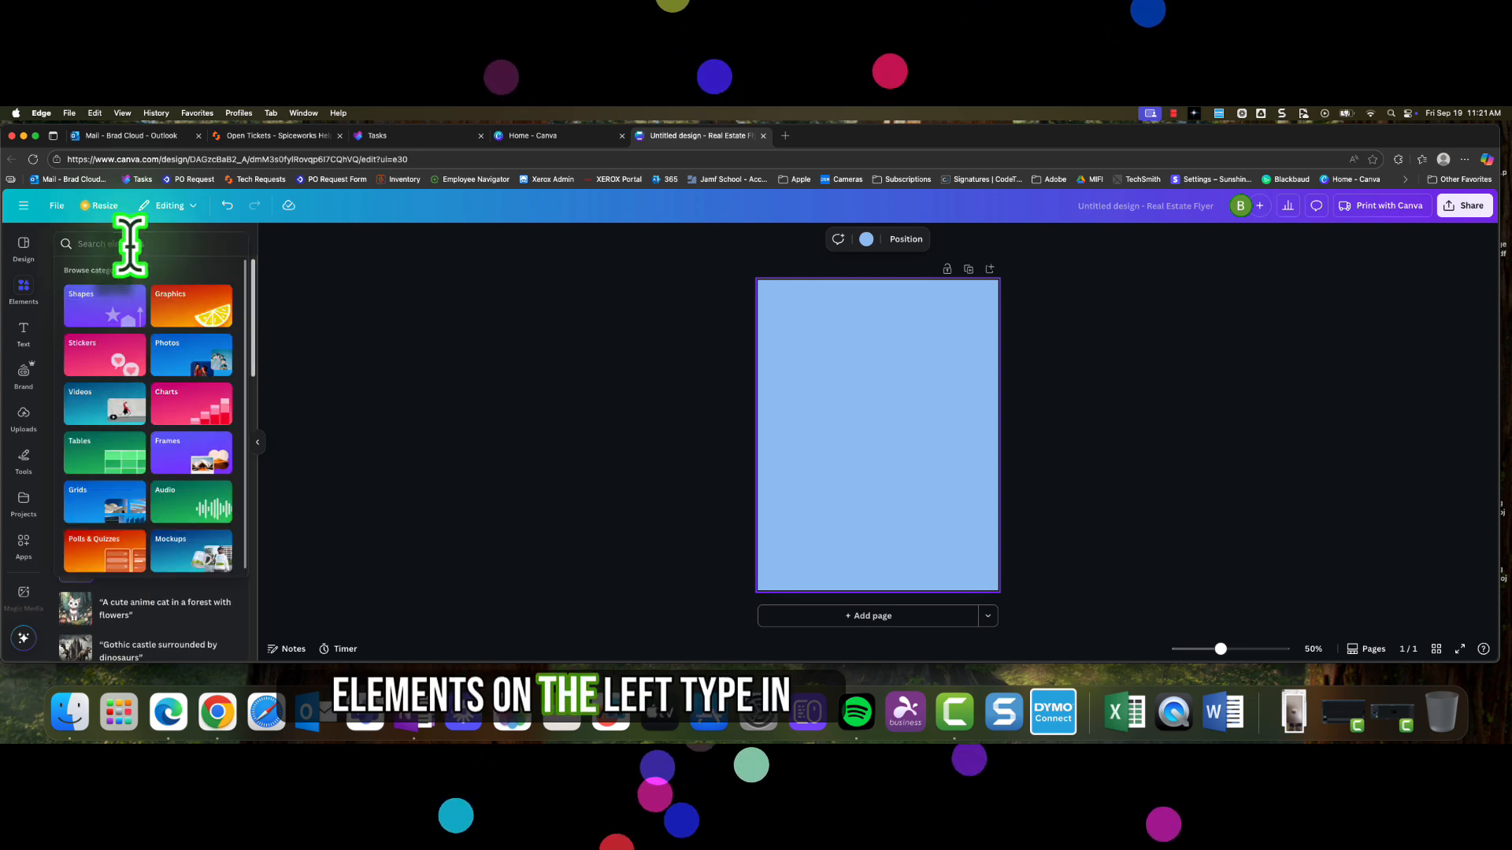
pyautogui.write('smiley')
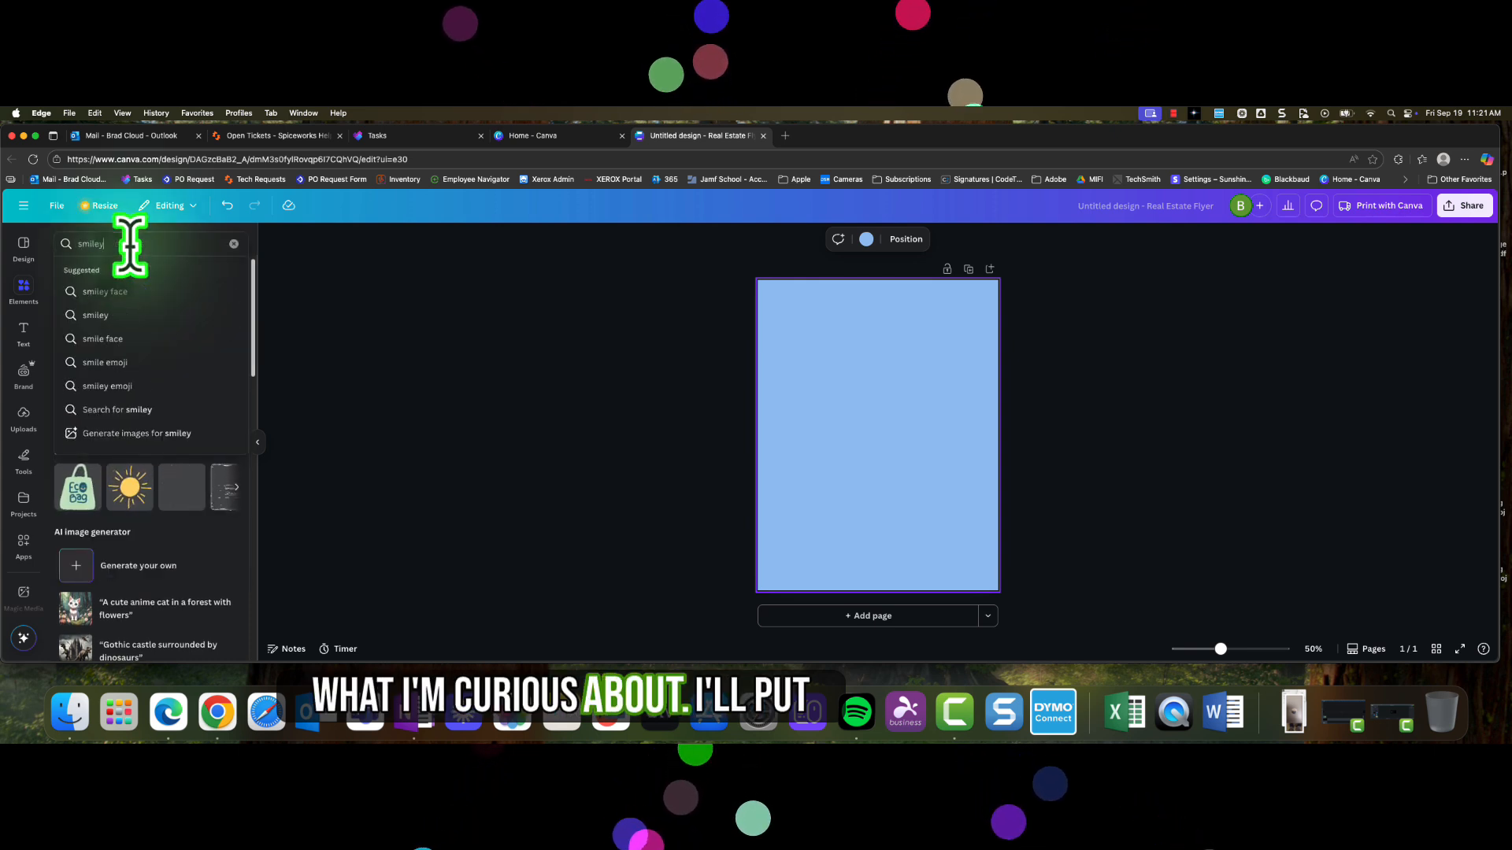
pyautogui.press('Return')
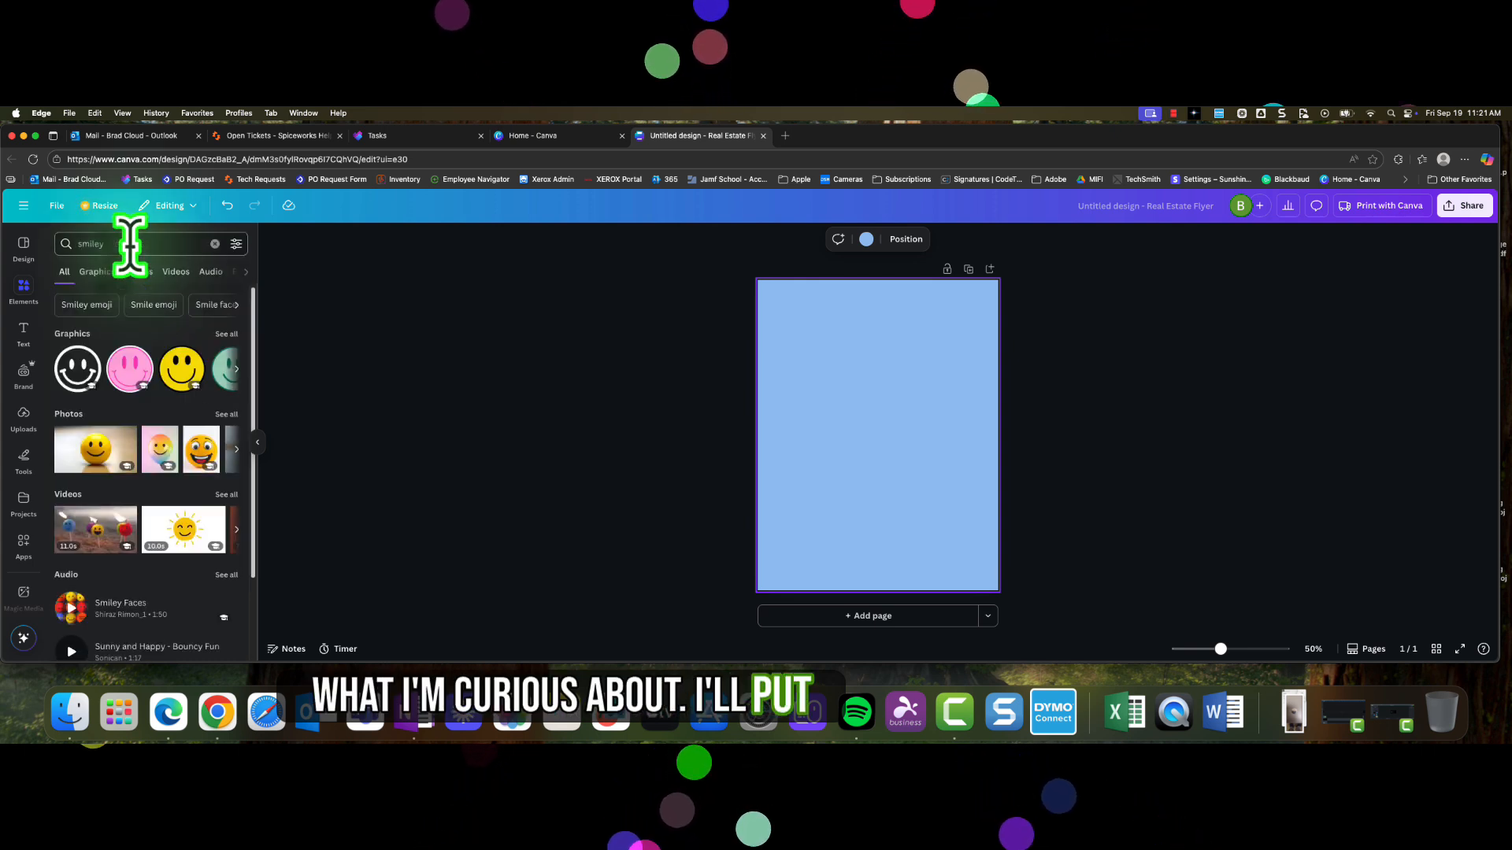
pyautogui.click(229, 334)
pyautogui.click(156, 496)
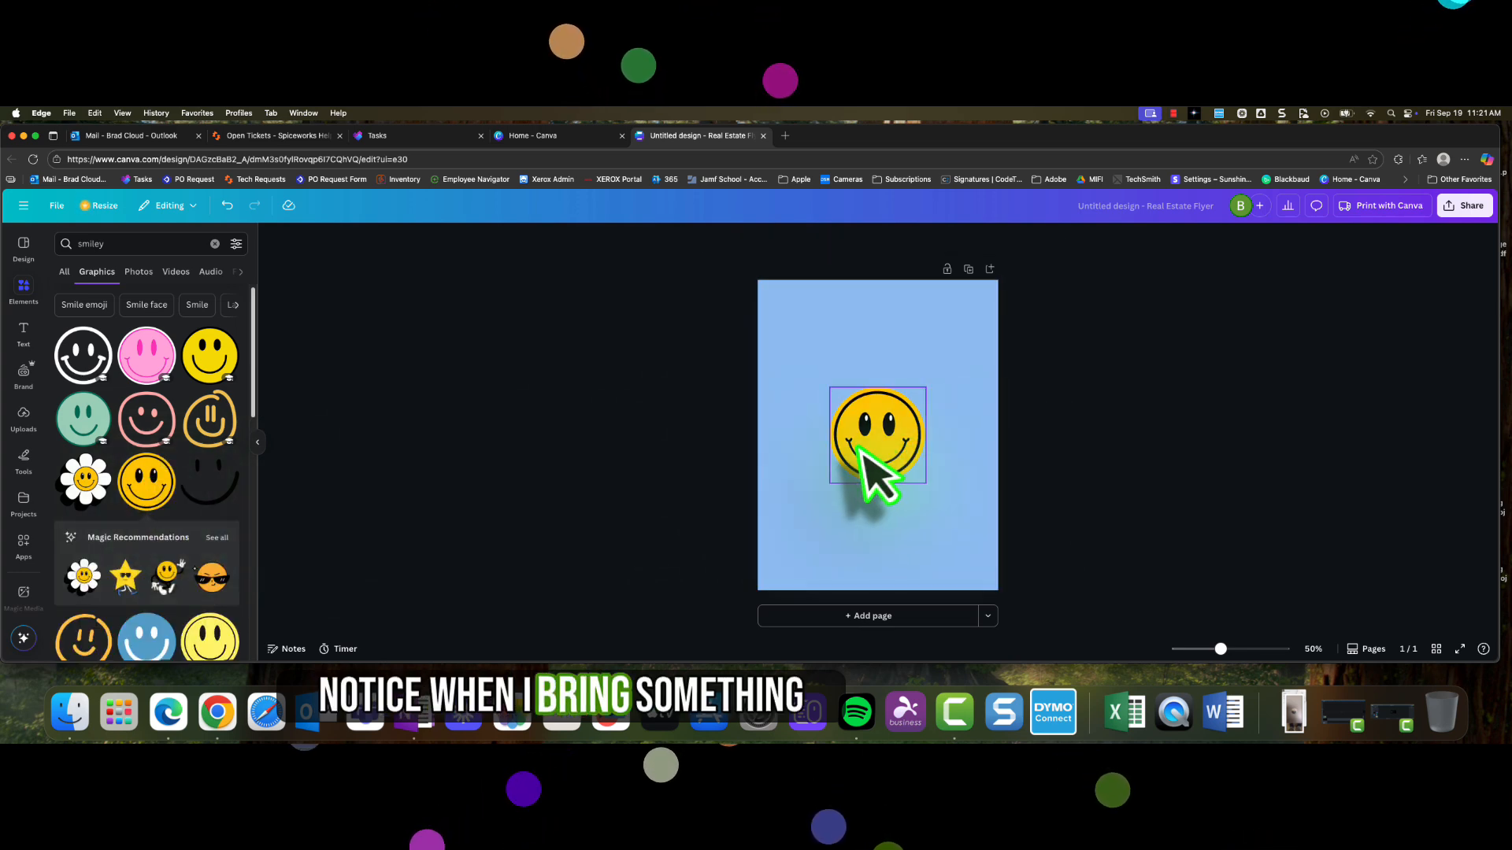
# - Enlarge the smiley face to a little over half the page width and center it on the page
pyautogui.click(1068, 451)
pyautogui.click(882, 445)
pyautogui.moveTo(881, 446); pyautogui.dragTo(894, 483)
pyautogui.click(971, 543)
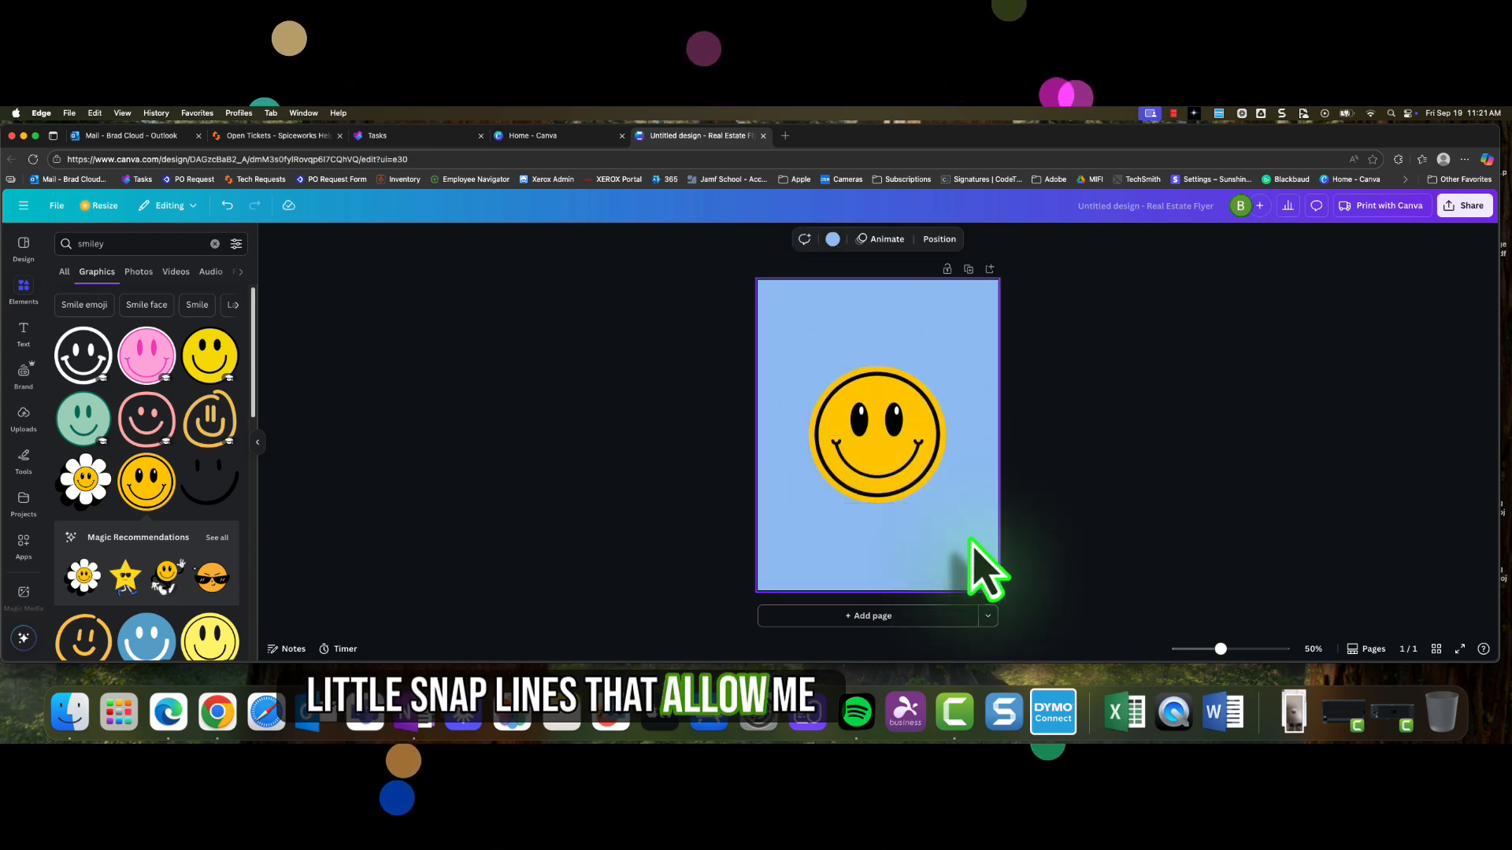
# - Look at the additional options for the smiley face, including page alignment and locking
pyautogui.click(905, 482)
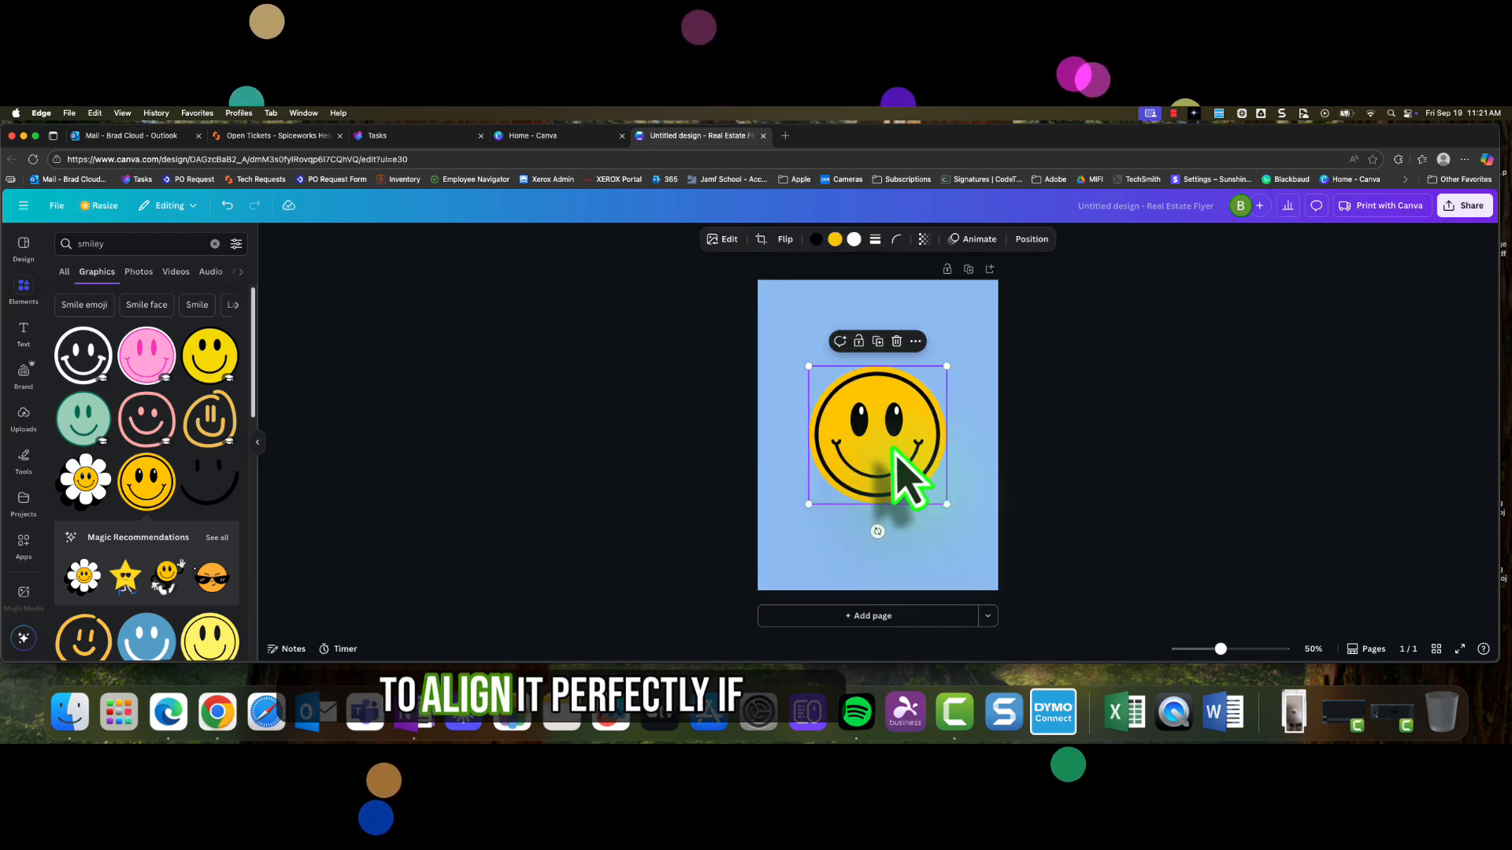
pyautogui.click(913, 342)
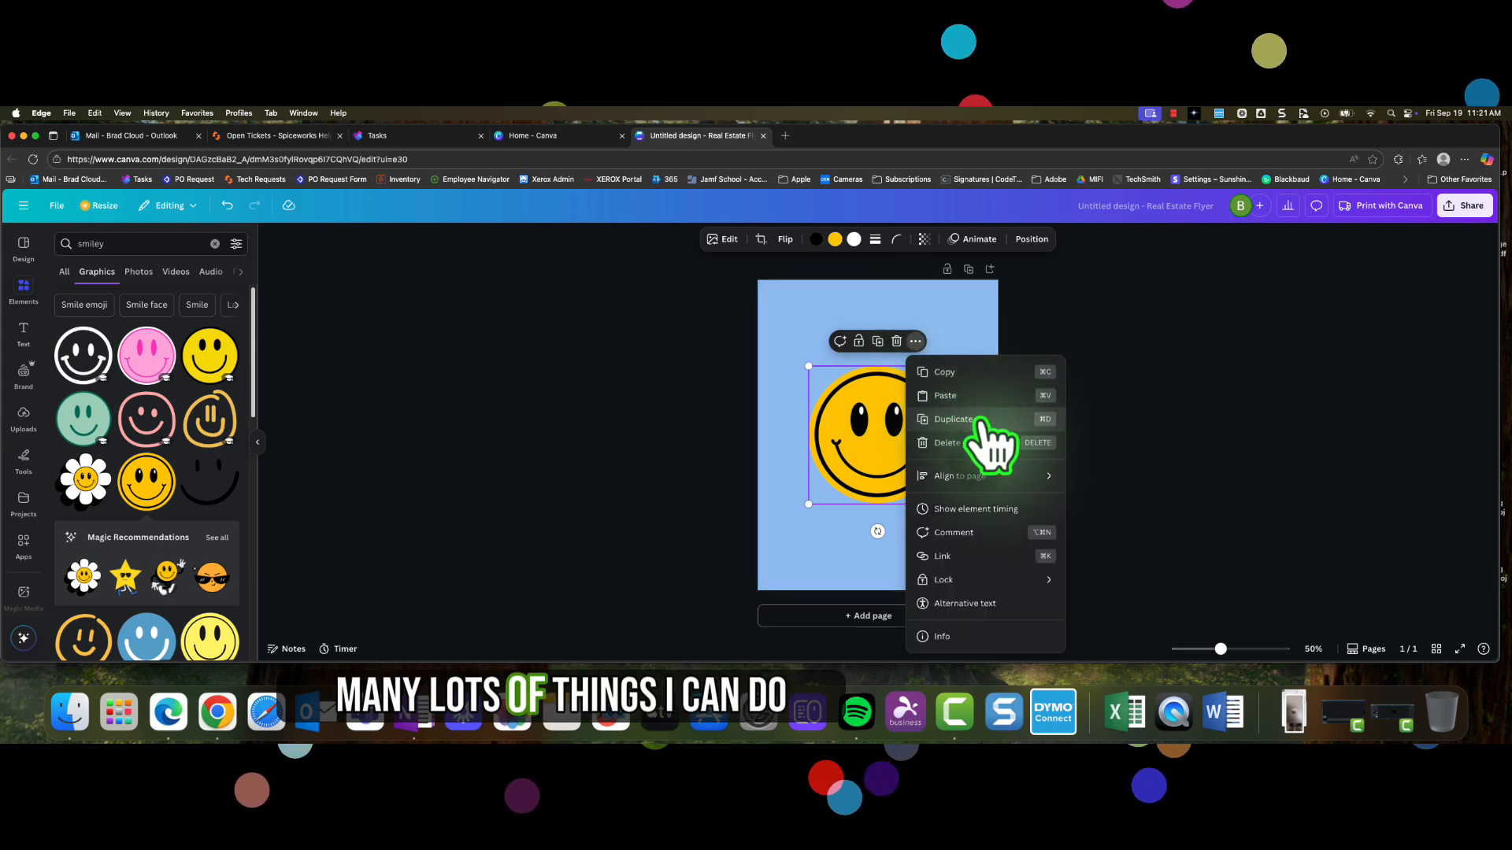
pyautogui.moveTo(980, 476)
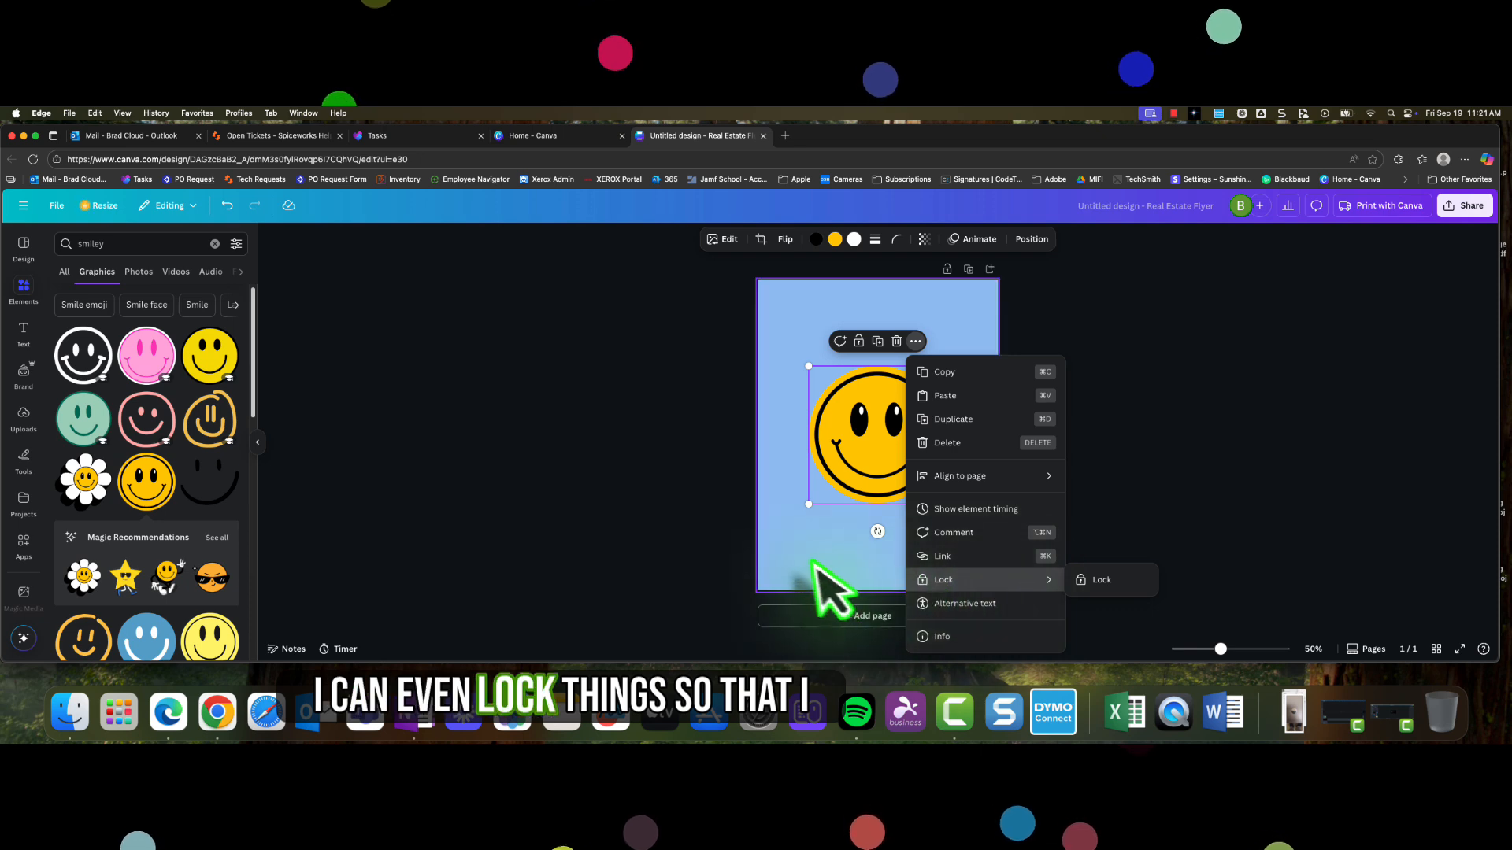
pyautogui.click(819, 591)
pyautogui.click(819, 590)
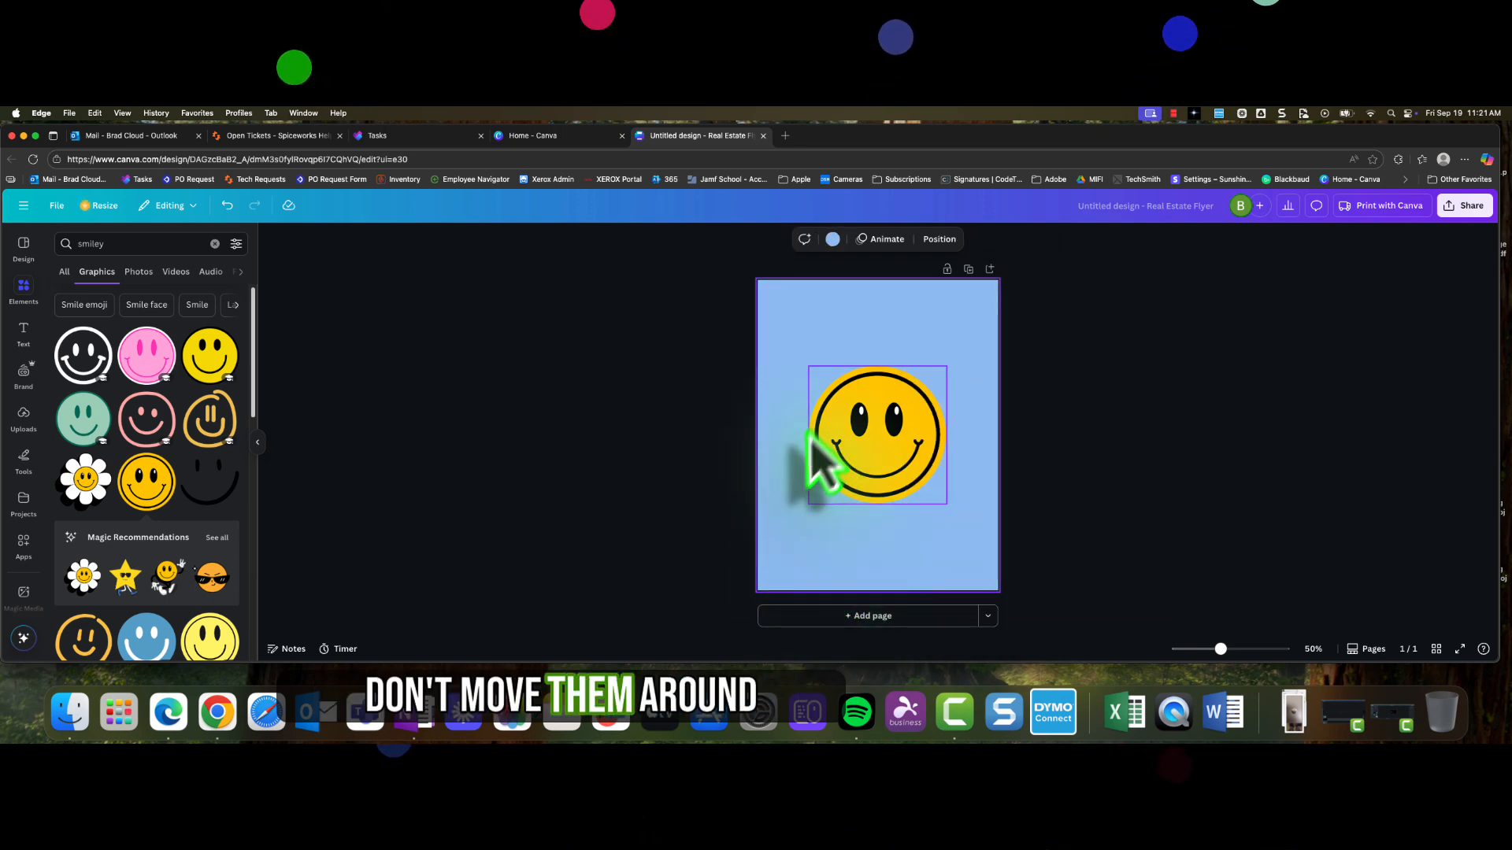
# - Add a text box and move it below the smiley face, centered horizontally on the page
pyautogui.click(25, 333)
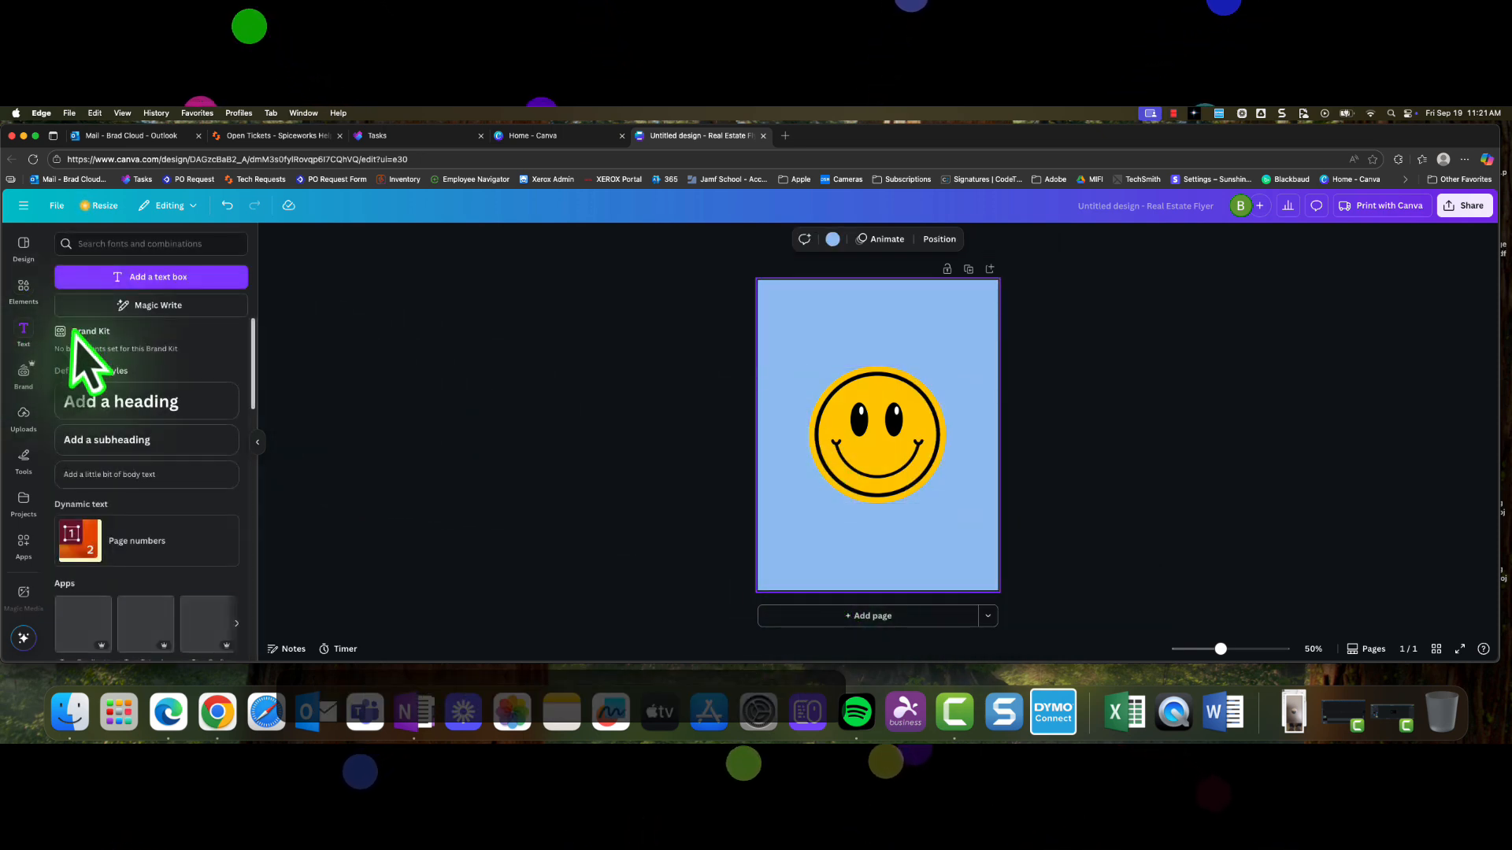
pyautogui.click(161, 278)
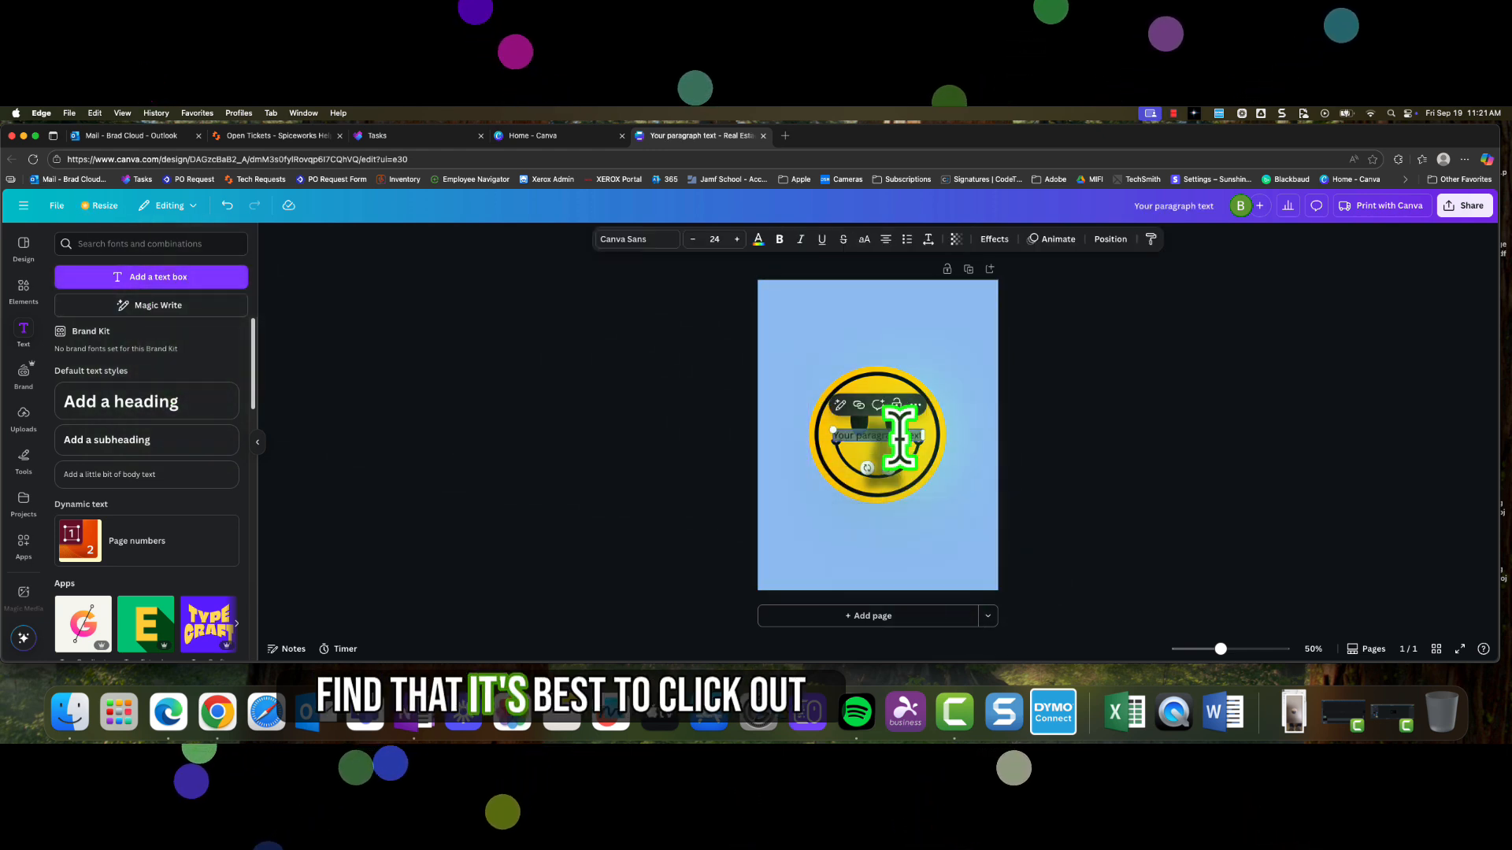
pyautogui.click(955, 499)
pyautogui.click(904, 441)
pyautogui.moveTo(906, 446); pyautogui.dragTo(906, 553)
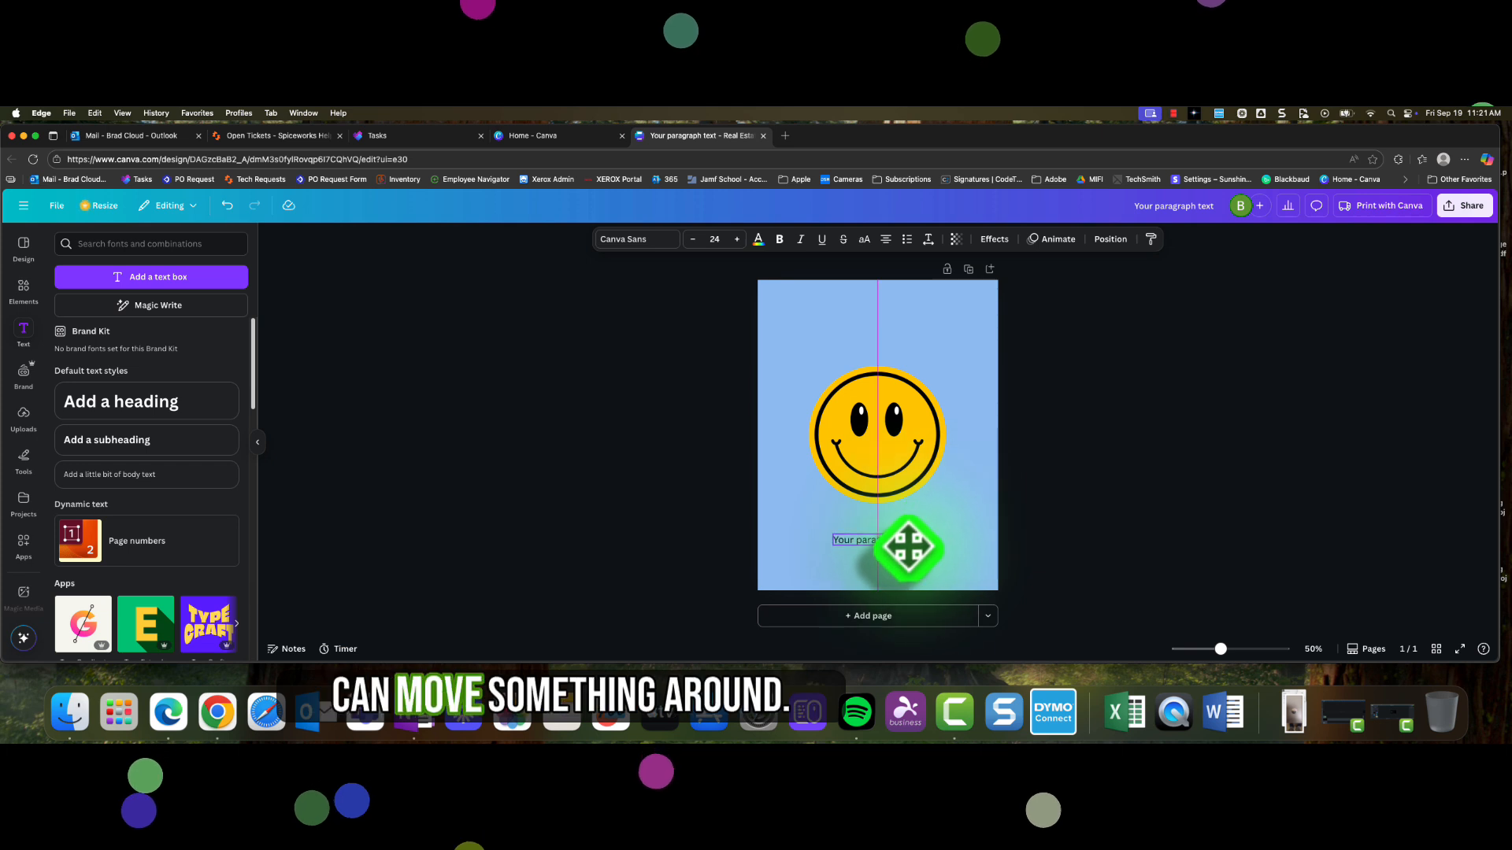
pyautogui.click(955, 580)
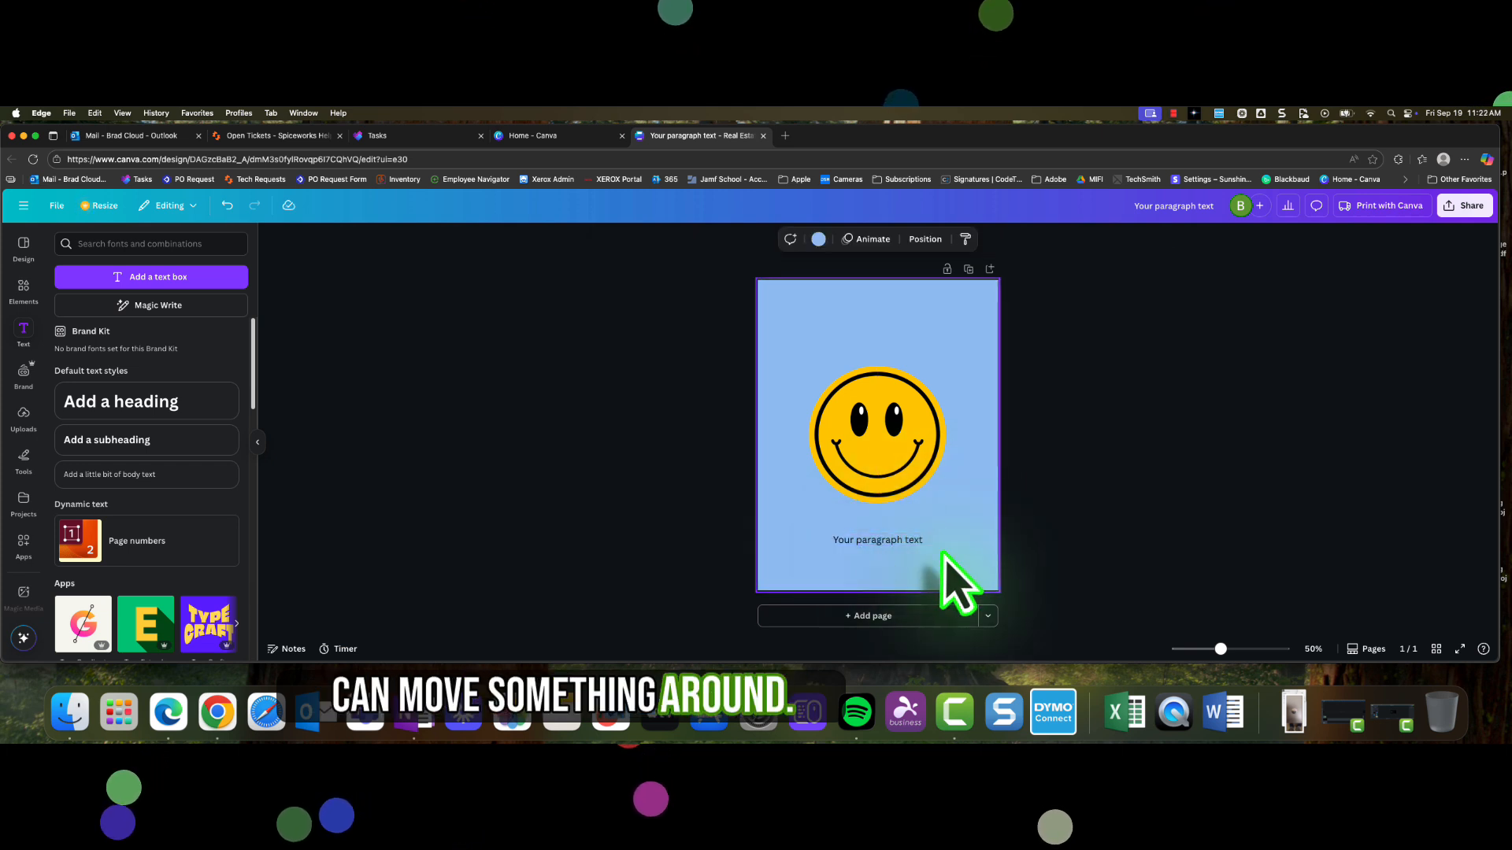
# - View the Magic Write prompt, and add a heading centered above the smiley face near the page's upper edge
pyautogui.click(160, 306)
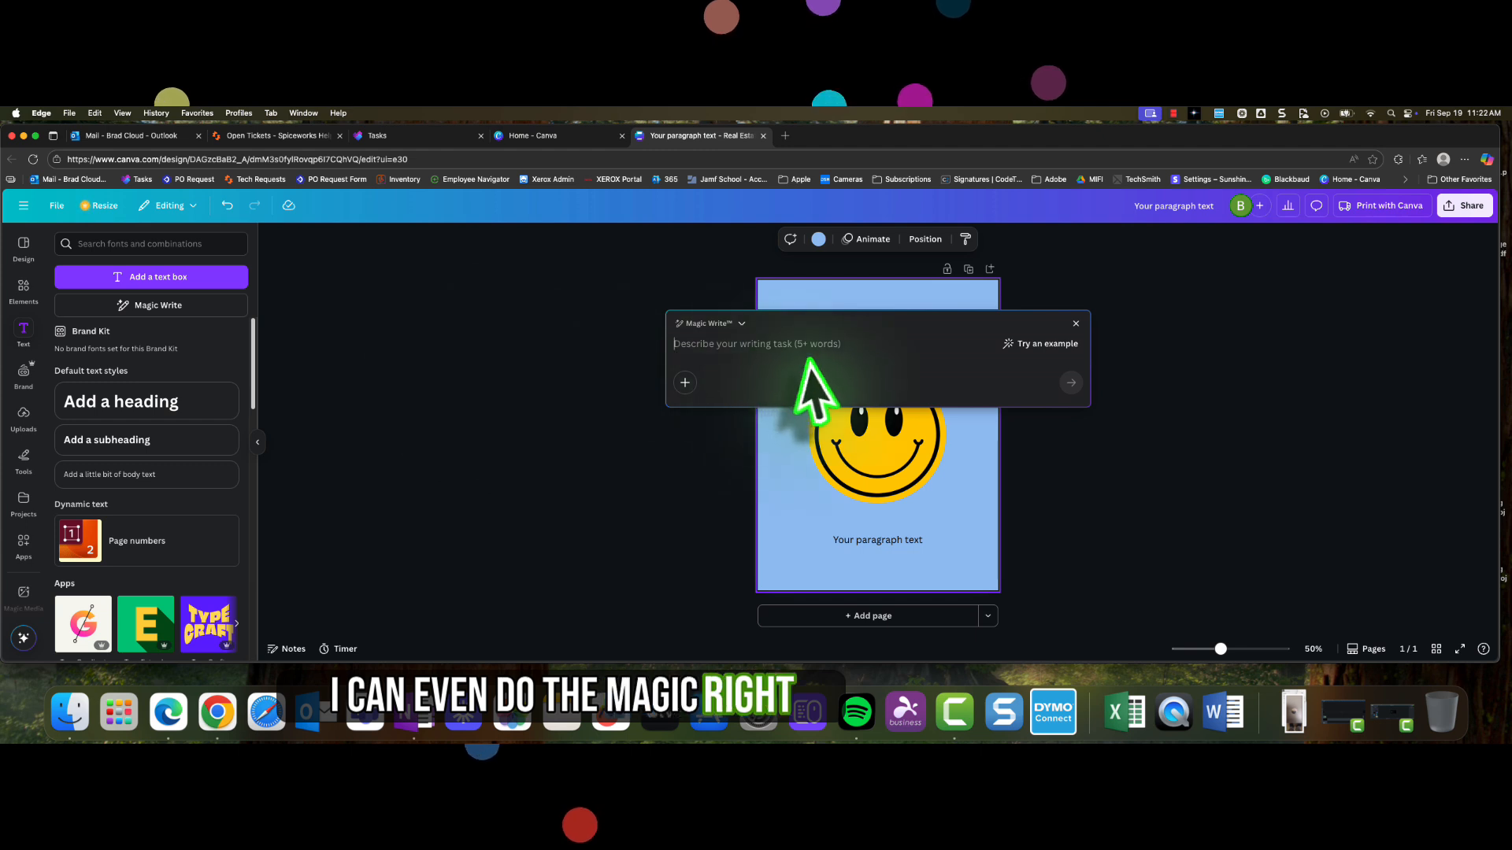
pyautogui.click(1076, 324)
pyautogui.click(170, 406)
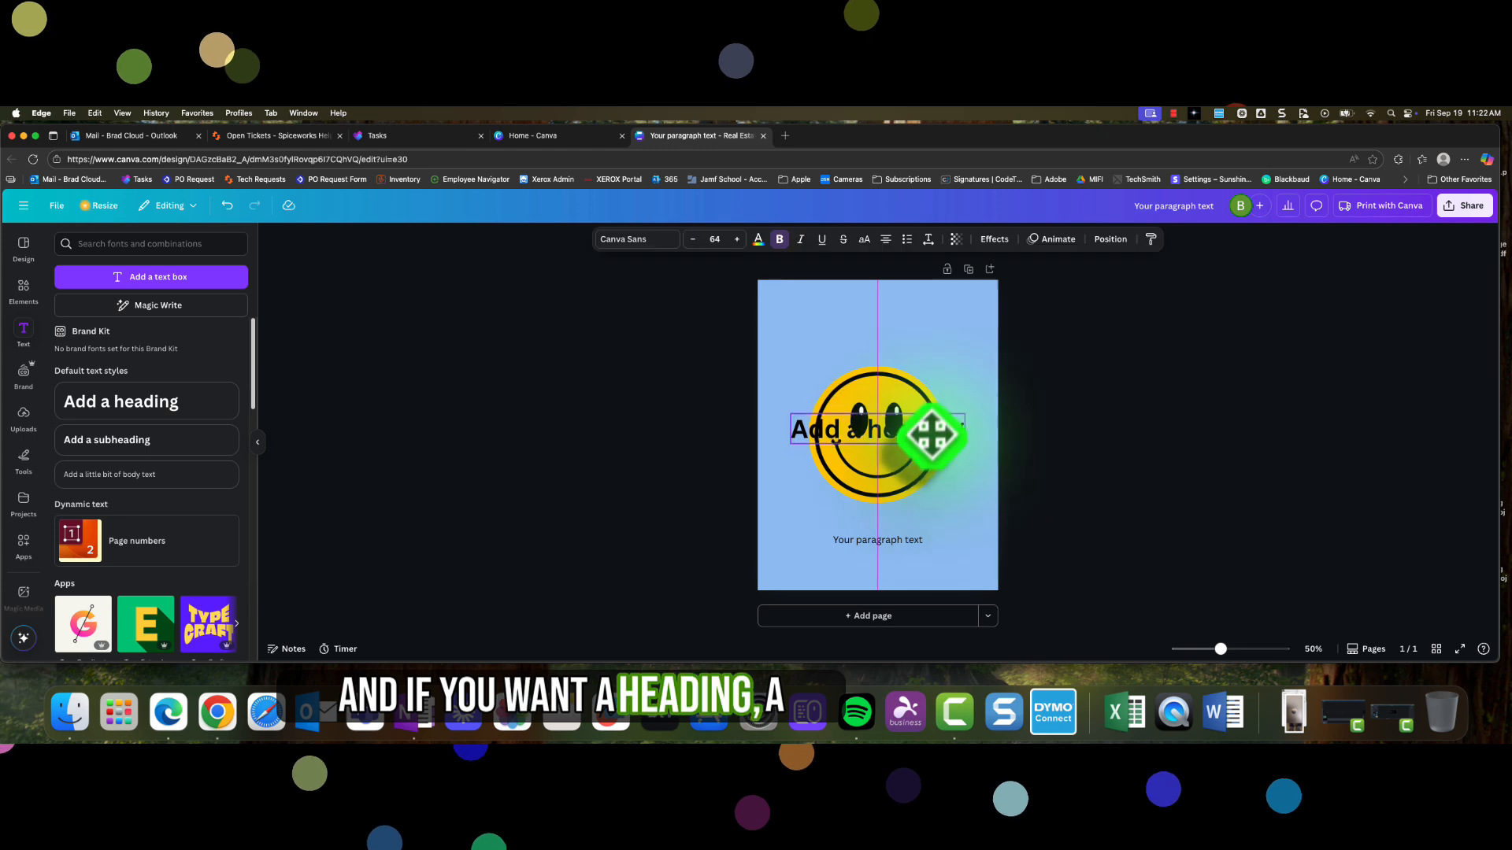
pyautogui.moveTo(932, 432); pyautogui.dragTo(933, 321)
pyautogui.click(1113, 381)
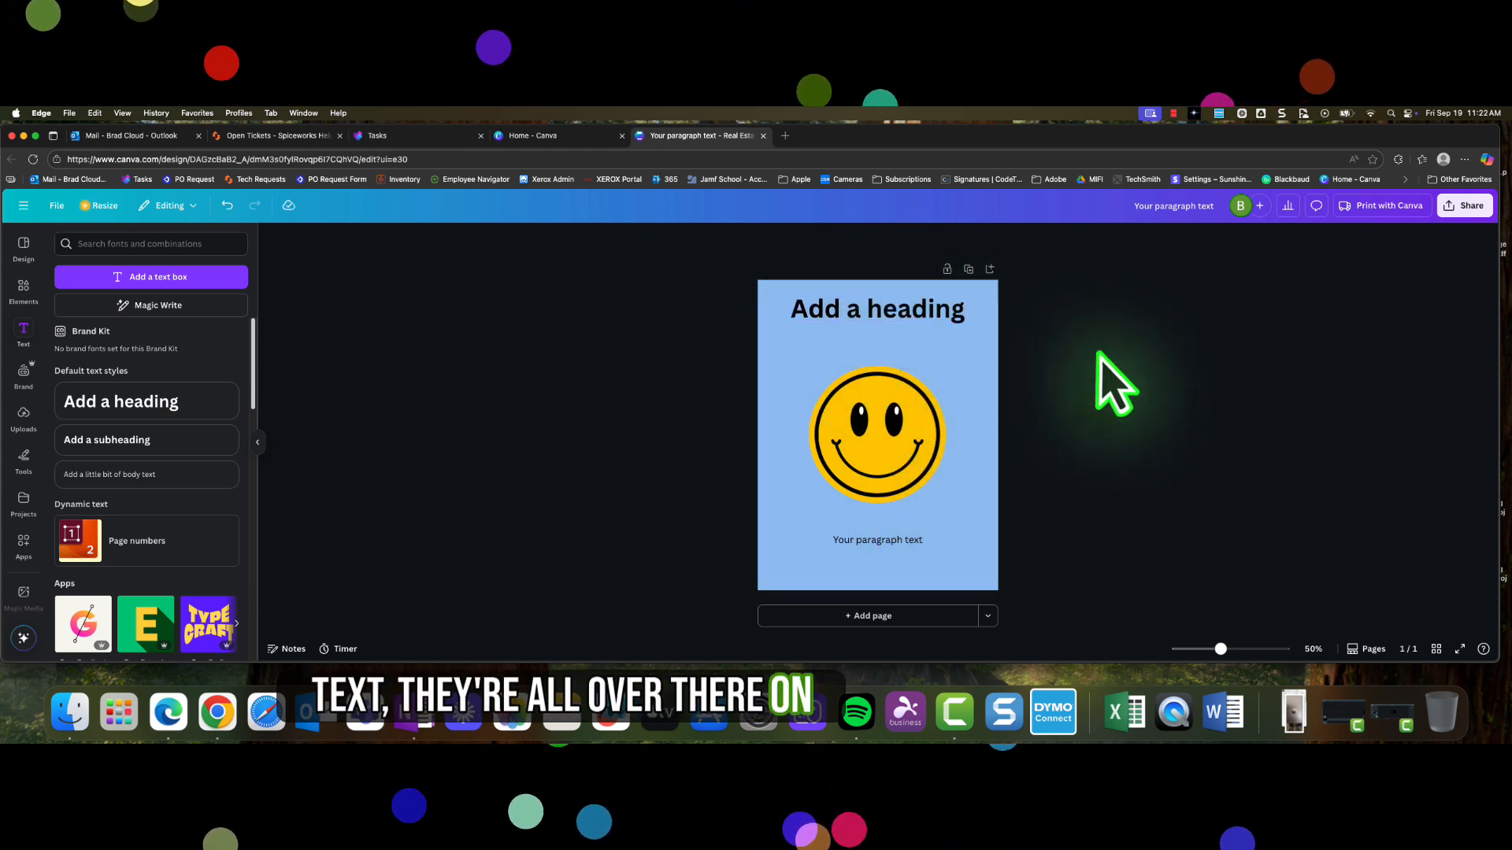
# - Examine the heading's formatting options and browse the available text apps and font combinations
pyautogui.click(911, 310)
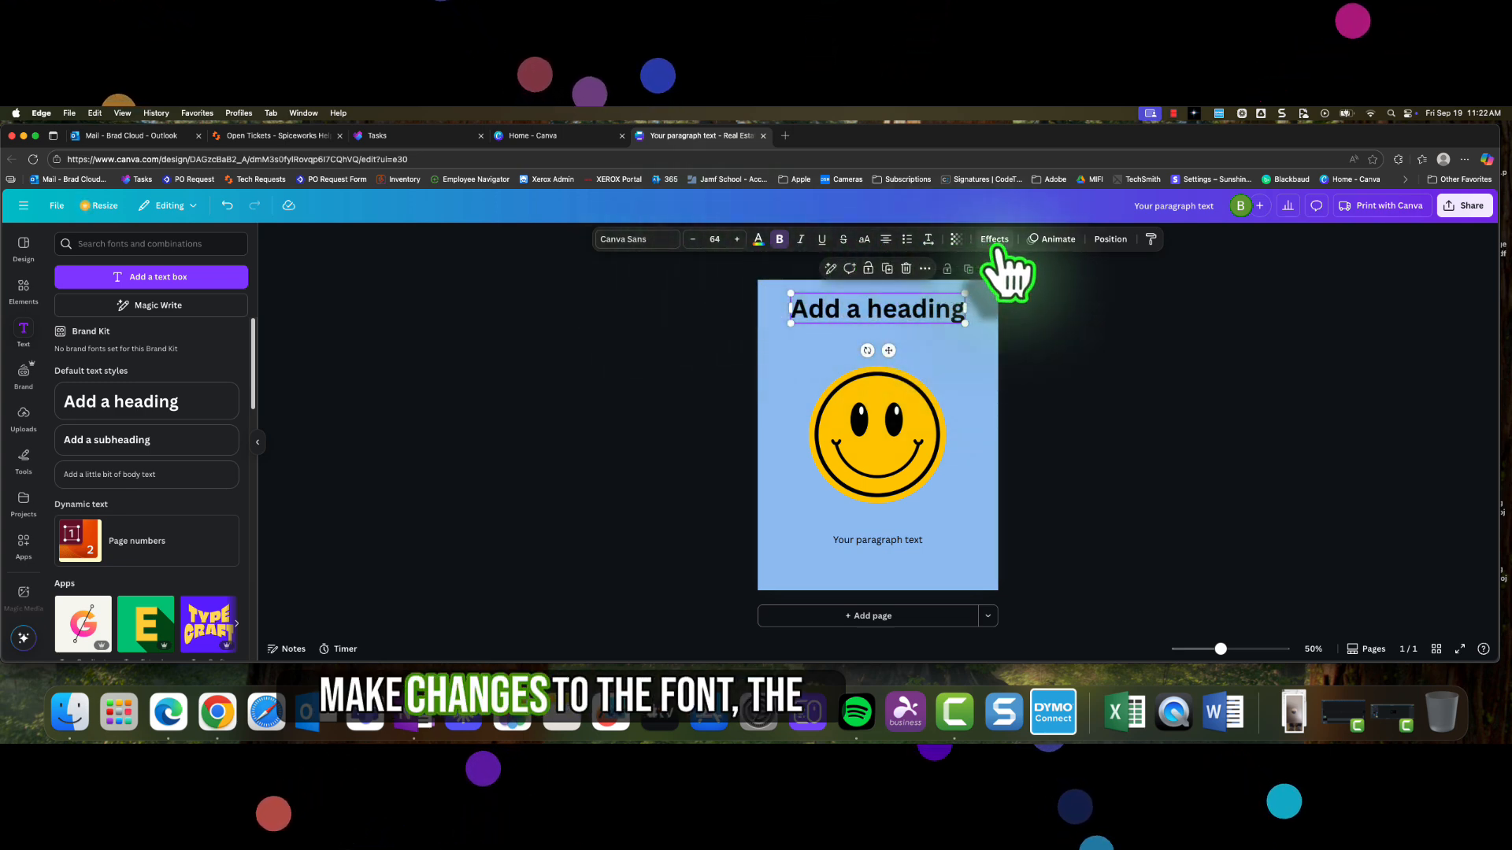
pyautogui.click(1122, 346)
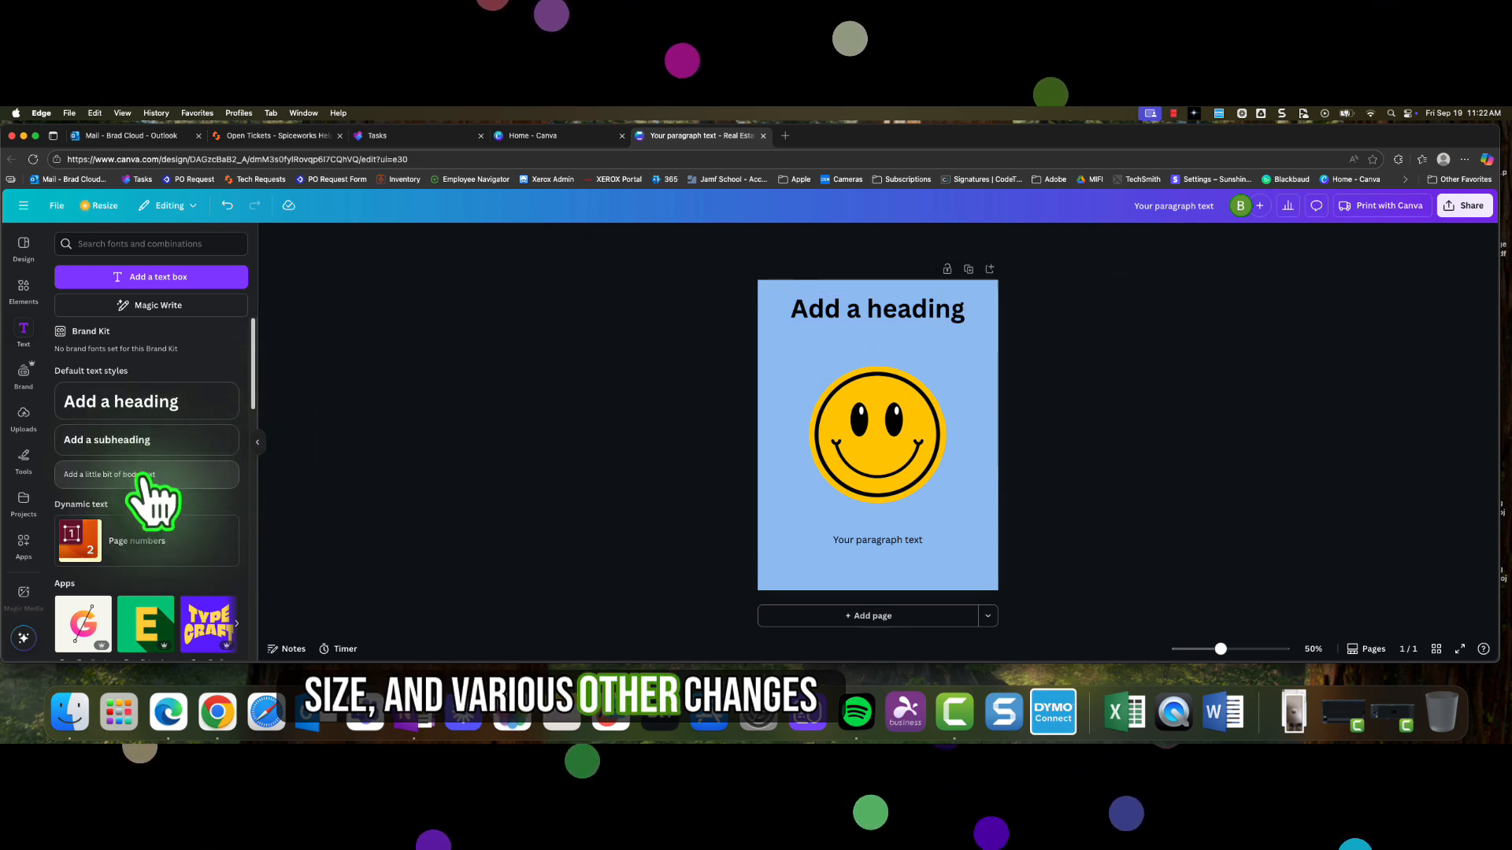
pyautogui.scroll(-3, 144, 481)
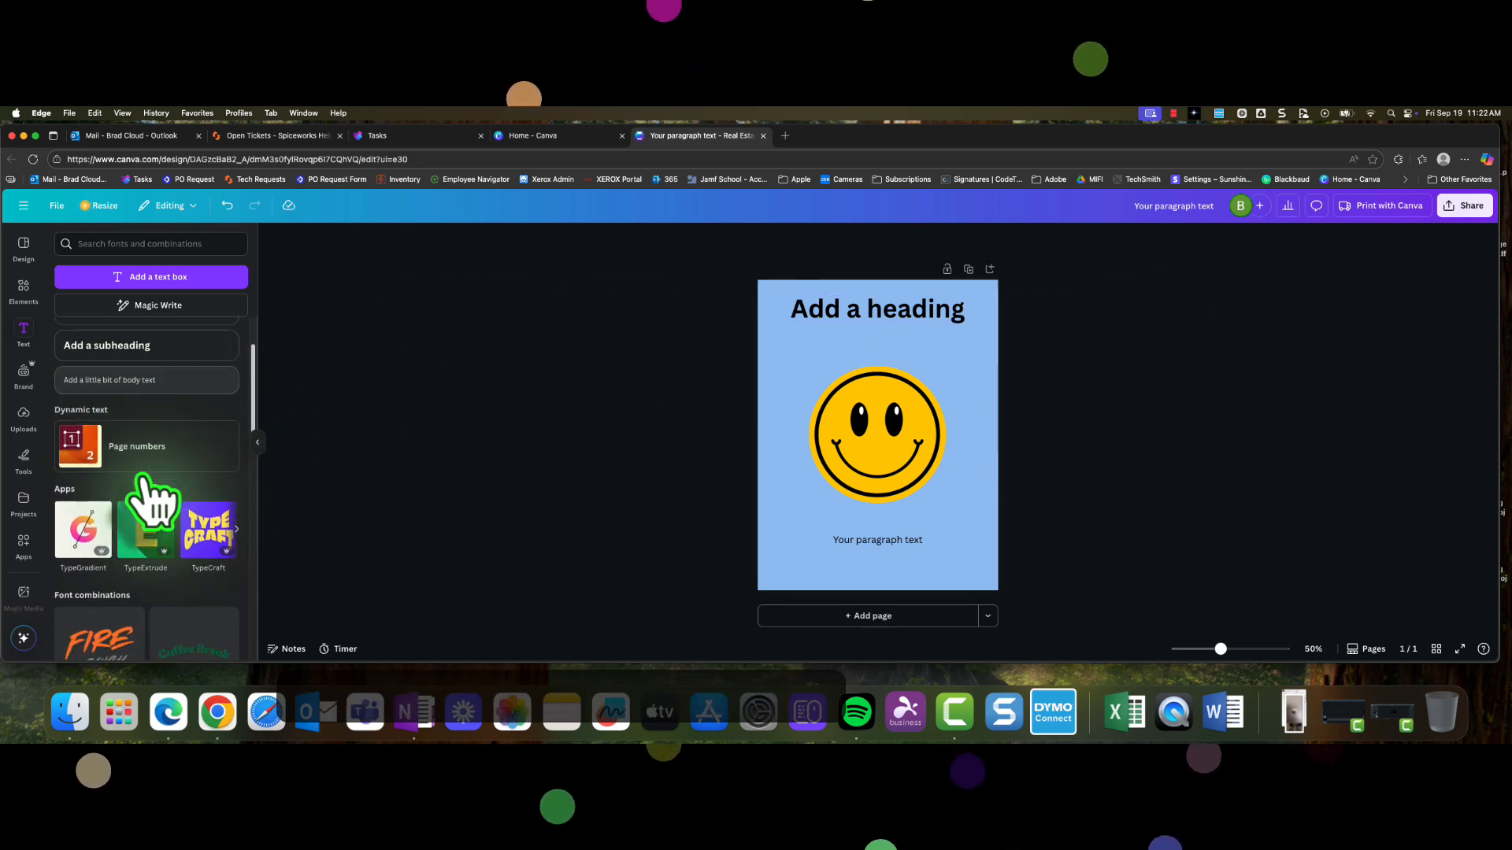
pyautogui.scroll(-3, 145, 482)
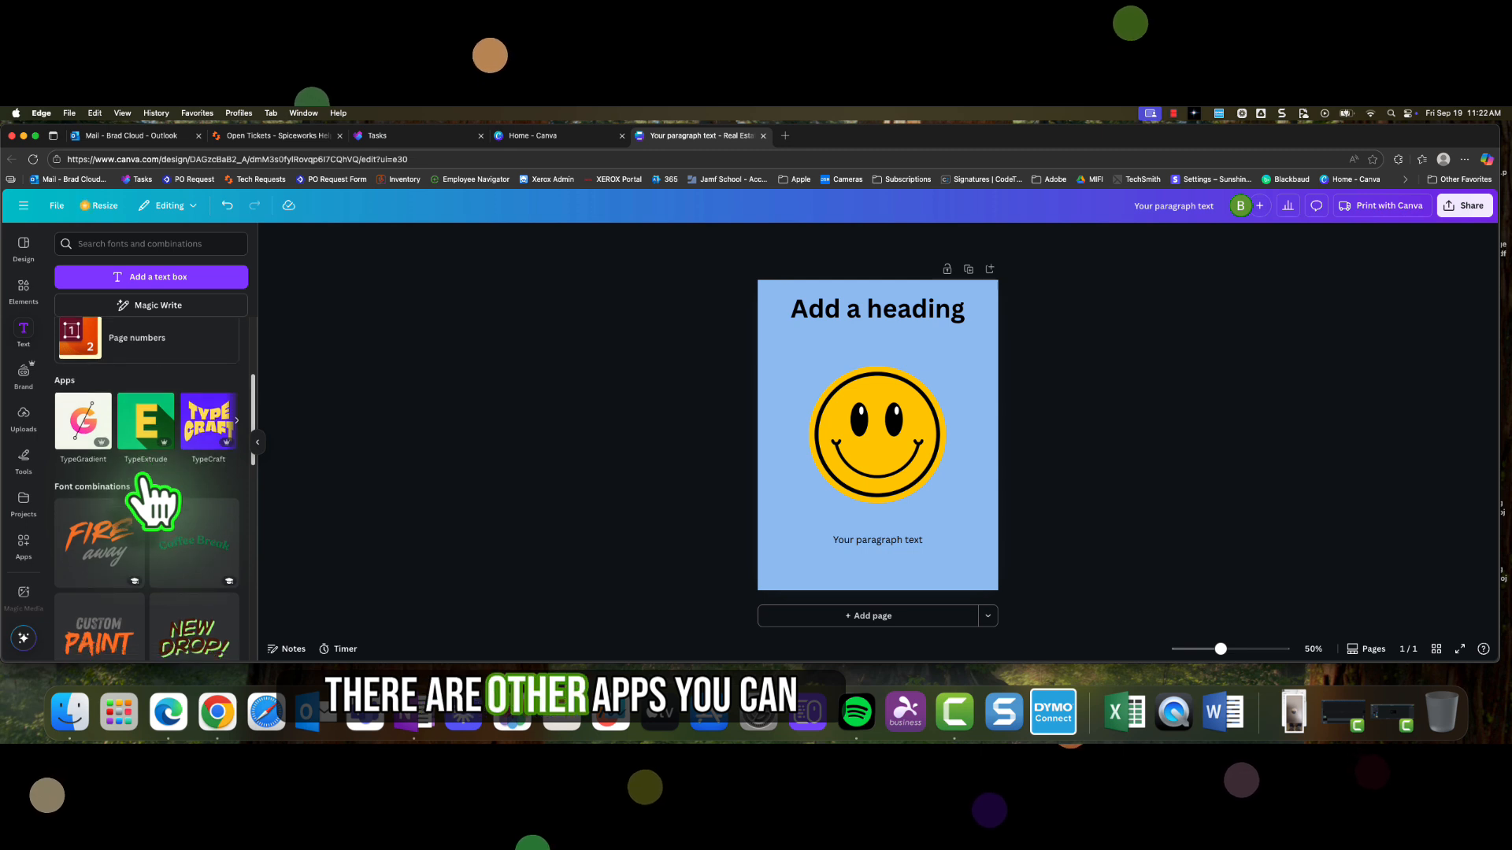
pyautogui.scroll(-4, 153, 504)
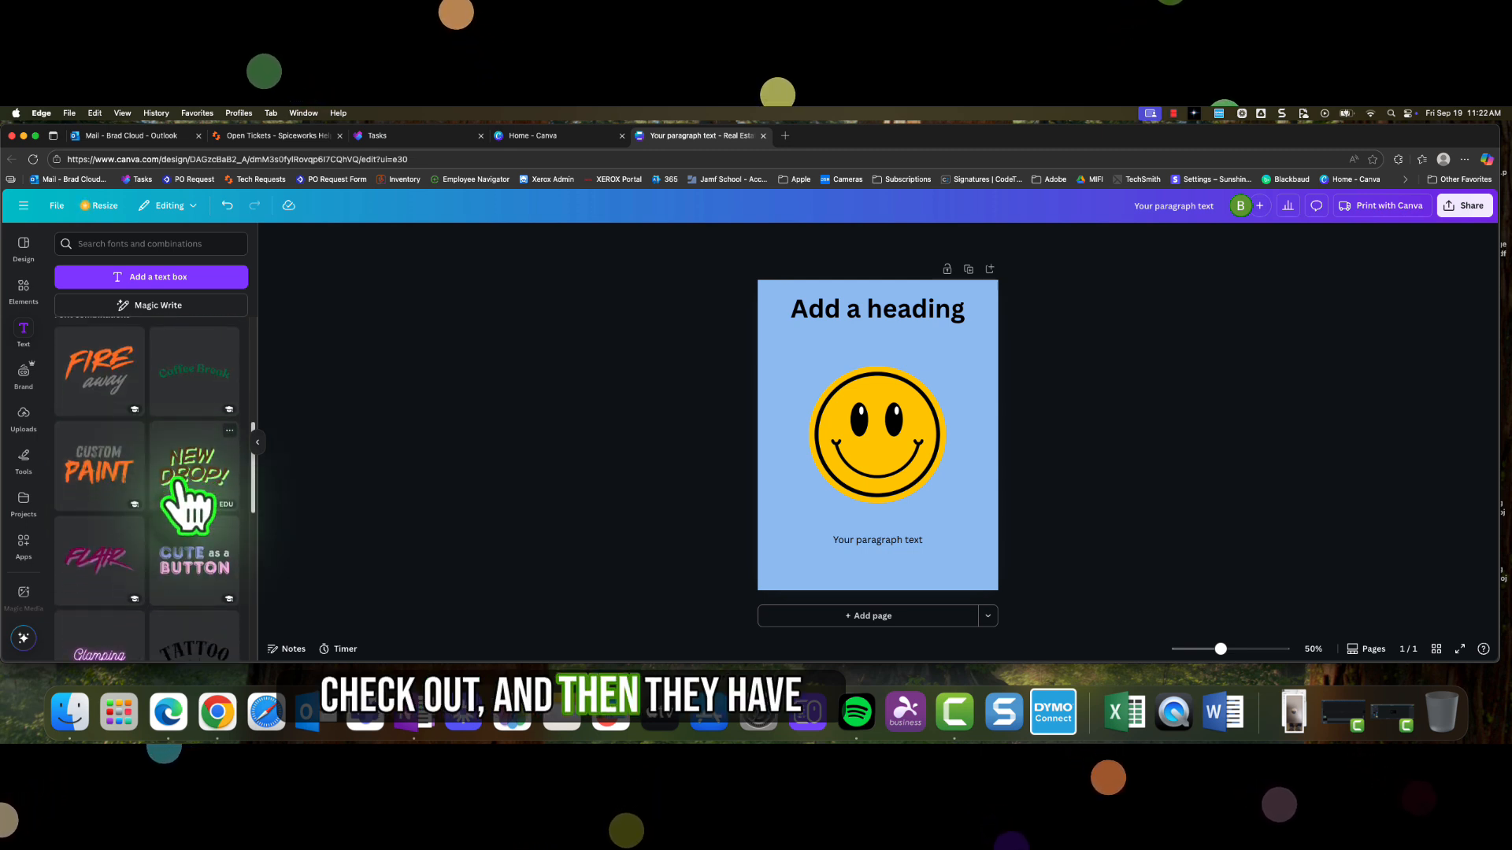
# - Browse the font combinations, add the Glamping one and place it centered below the paragraph text
pyautogui.scroll(-3, 182, 496)
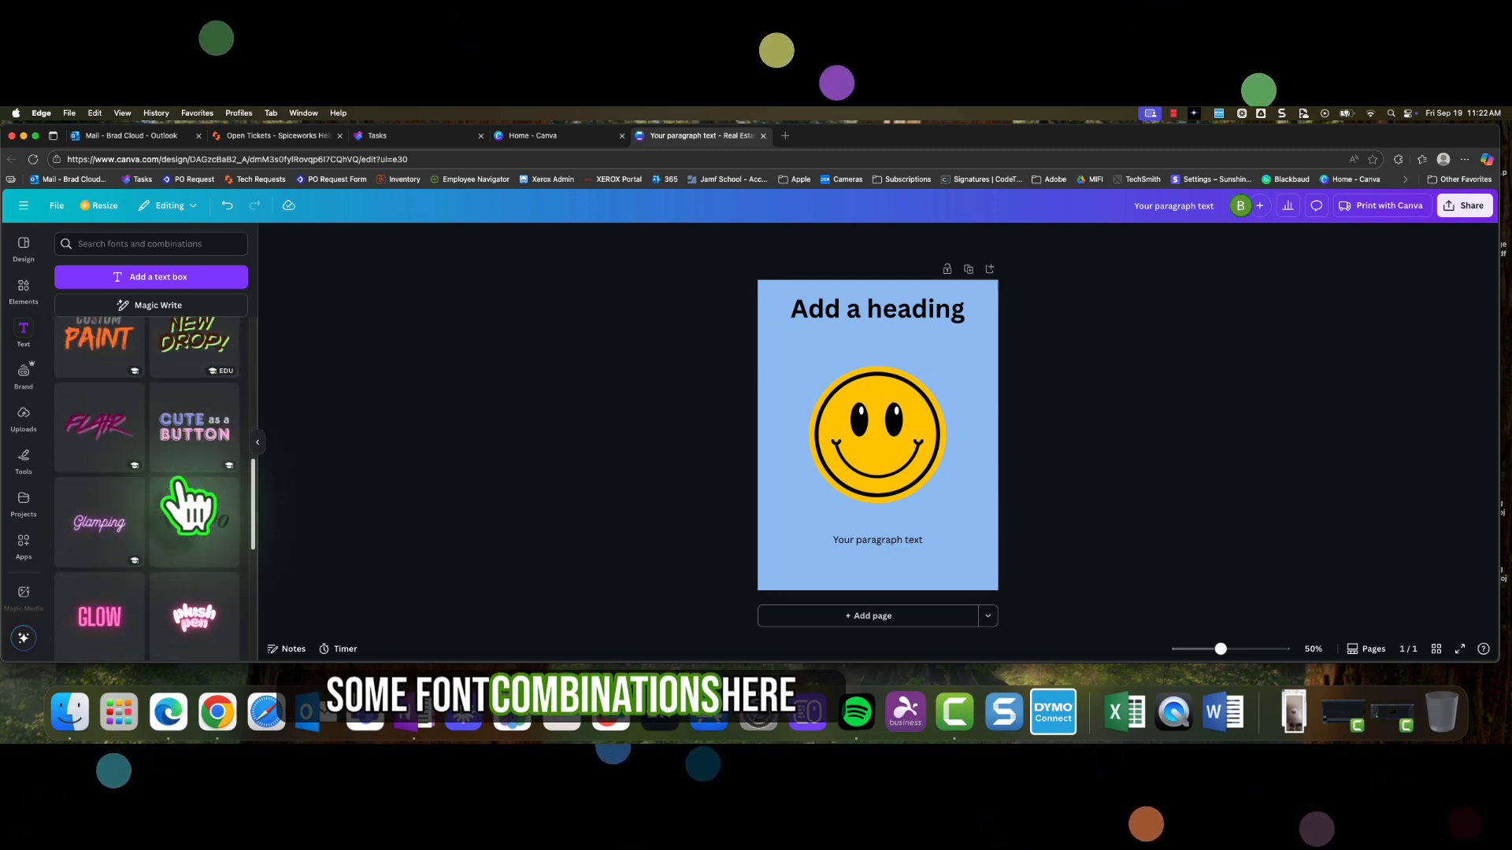
pyautogui.scroll(-2, 188, 507)
pyautogui.scroll(-1, 178, 482)
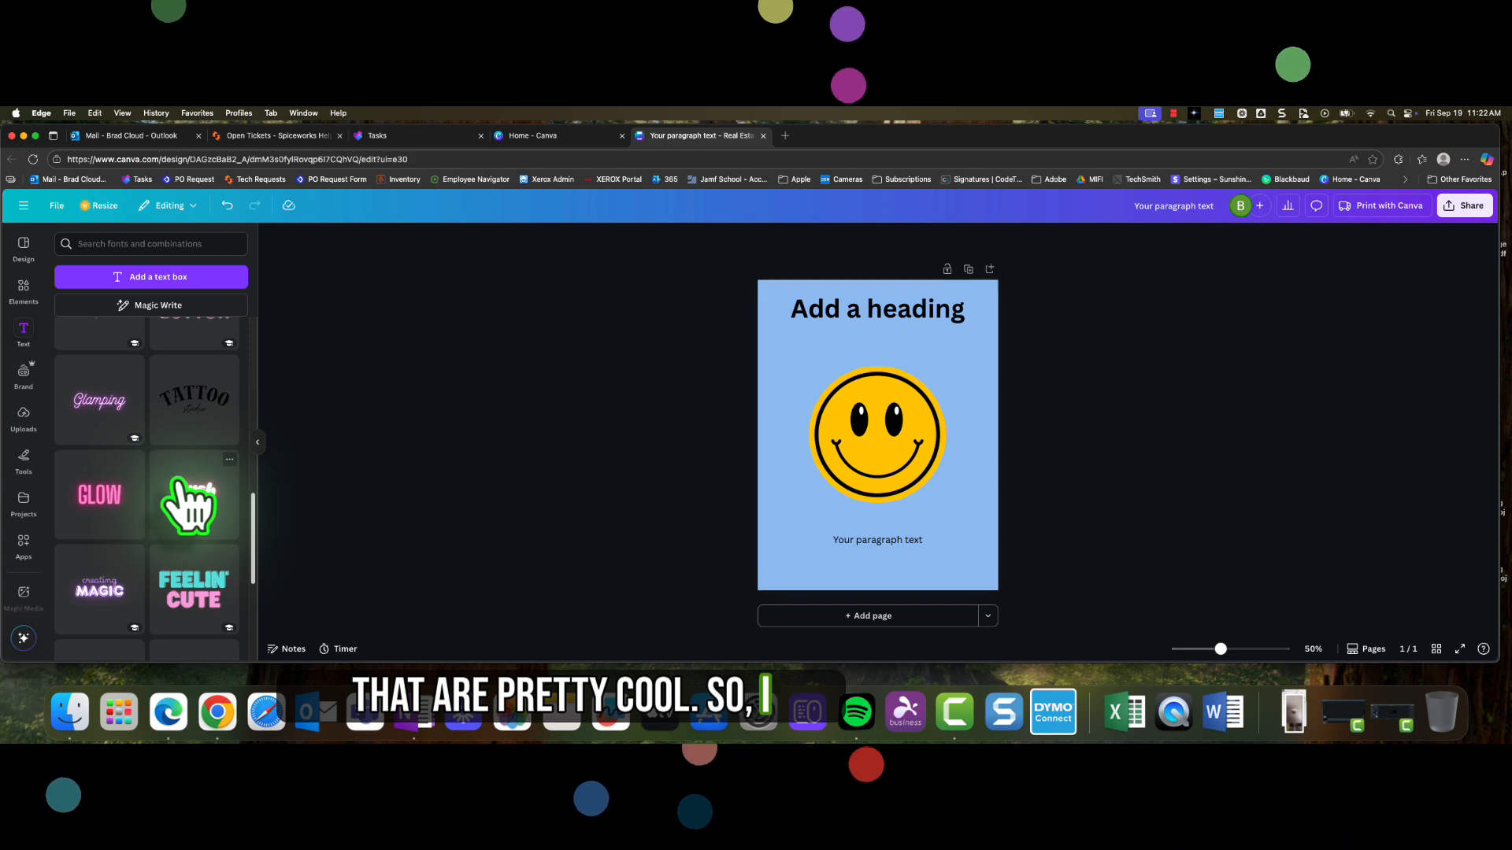
pyautogui.scroll(-2, 189, 496)
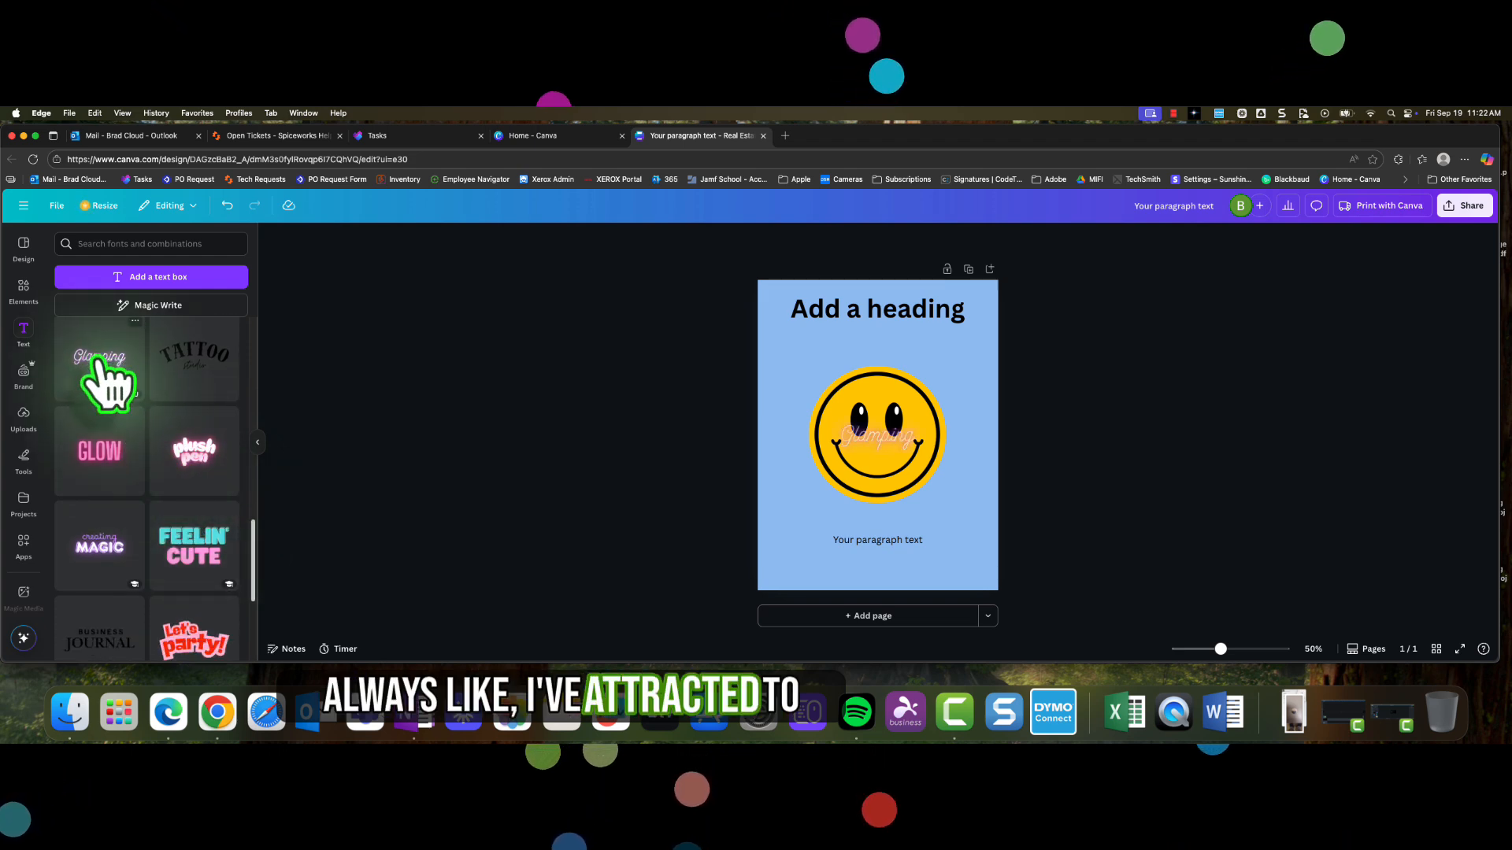
pyautogui.moveTo(887, 444); pyautogui.dragTo(891, 574)
pyautogui.click(970, 508)
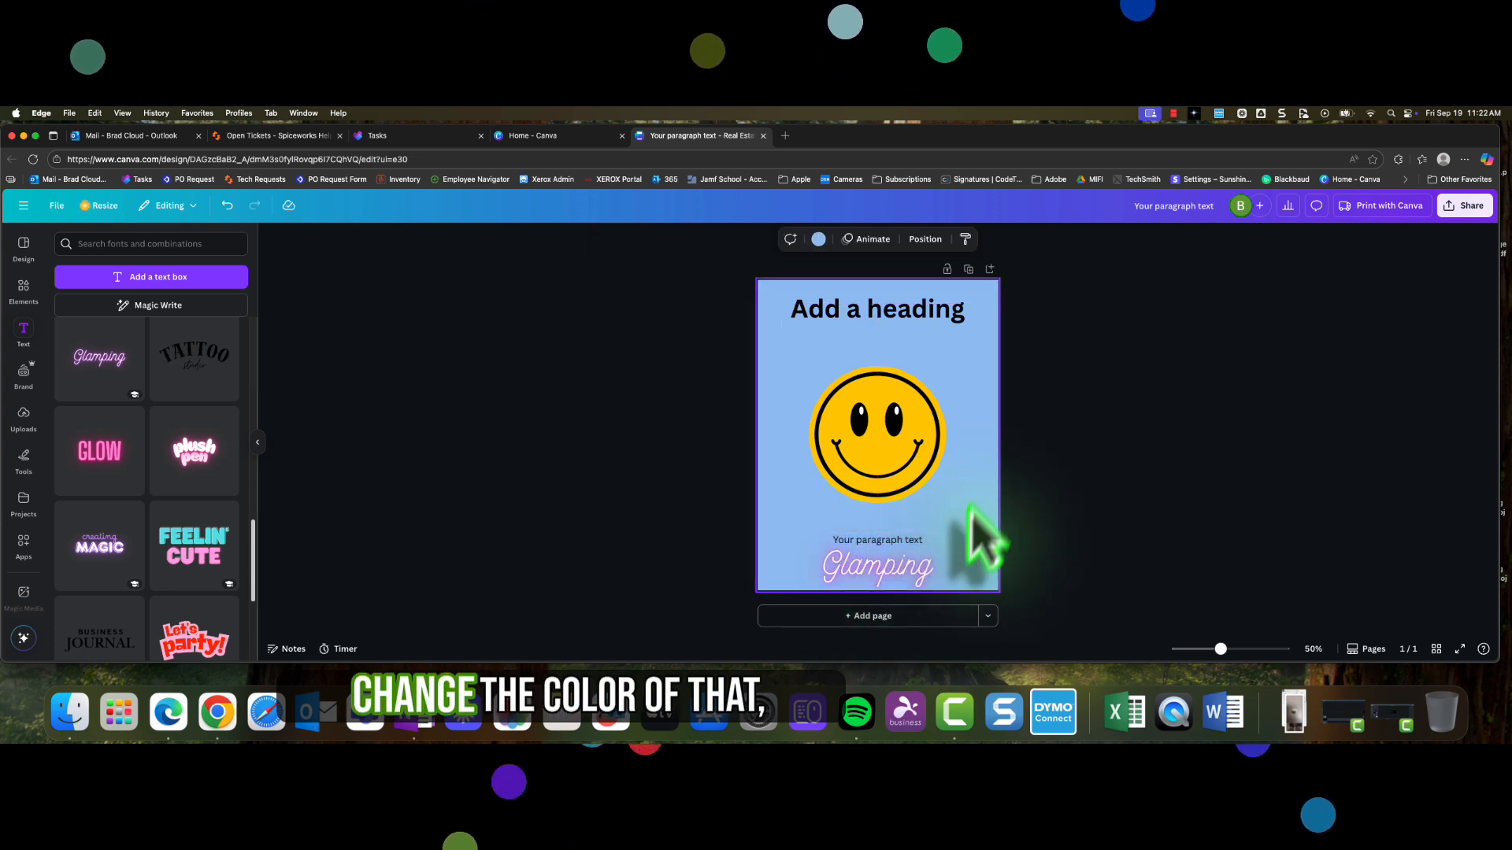
# - Change the Glamping text color to the yellow from the document colors
pyautogui.click(913, 575)
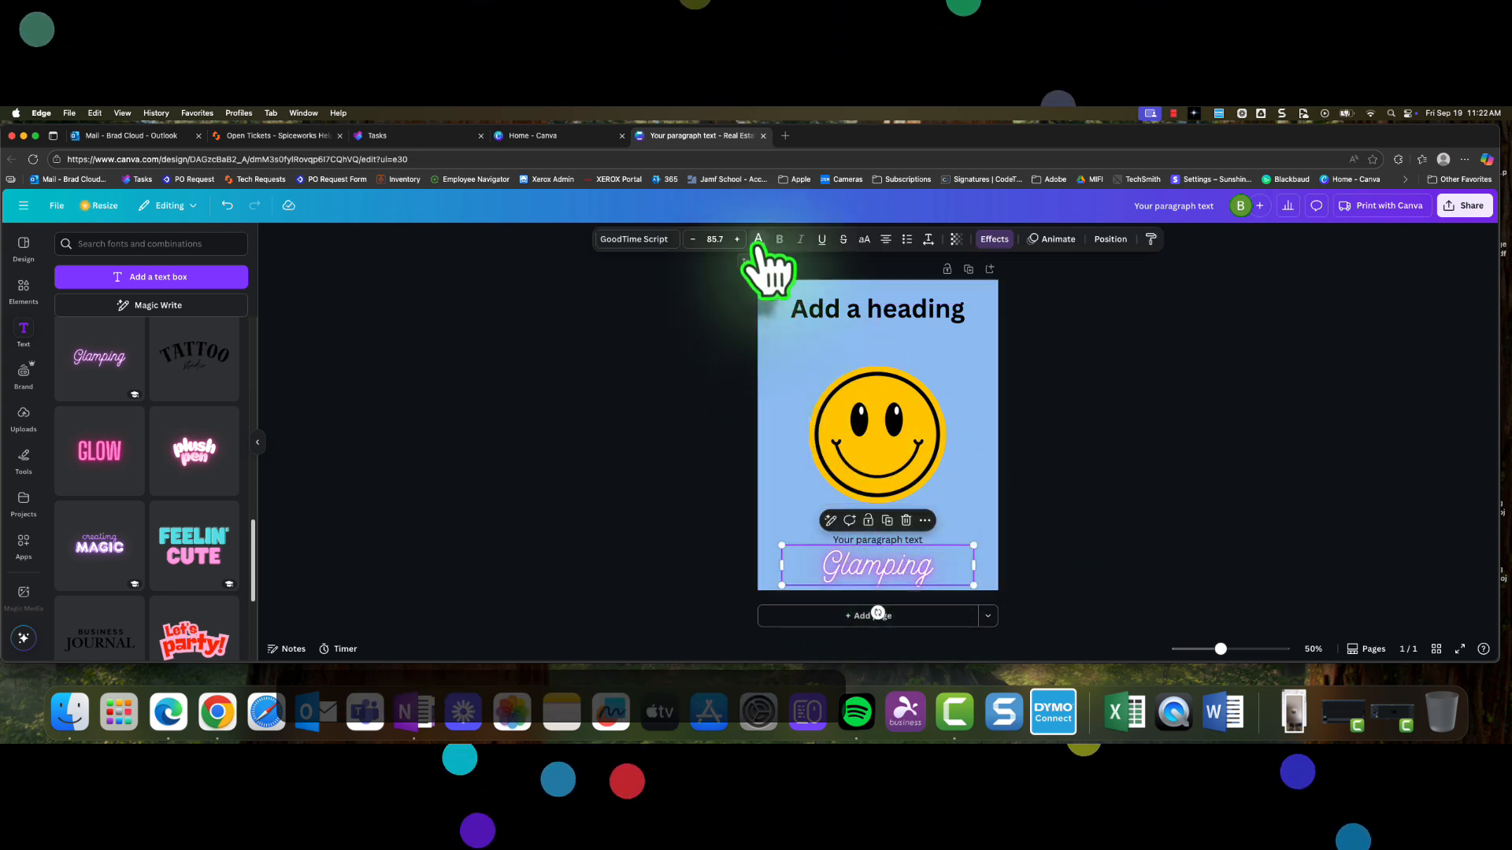
pyautogui.click(758, 239)
pyautogui.click(180, 326)
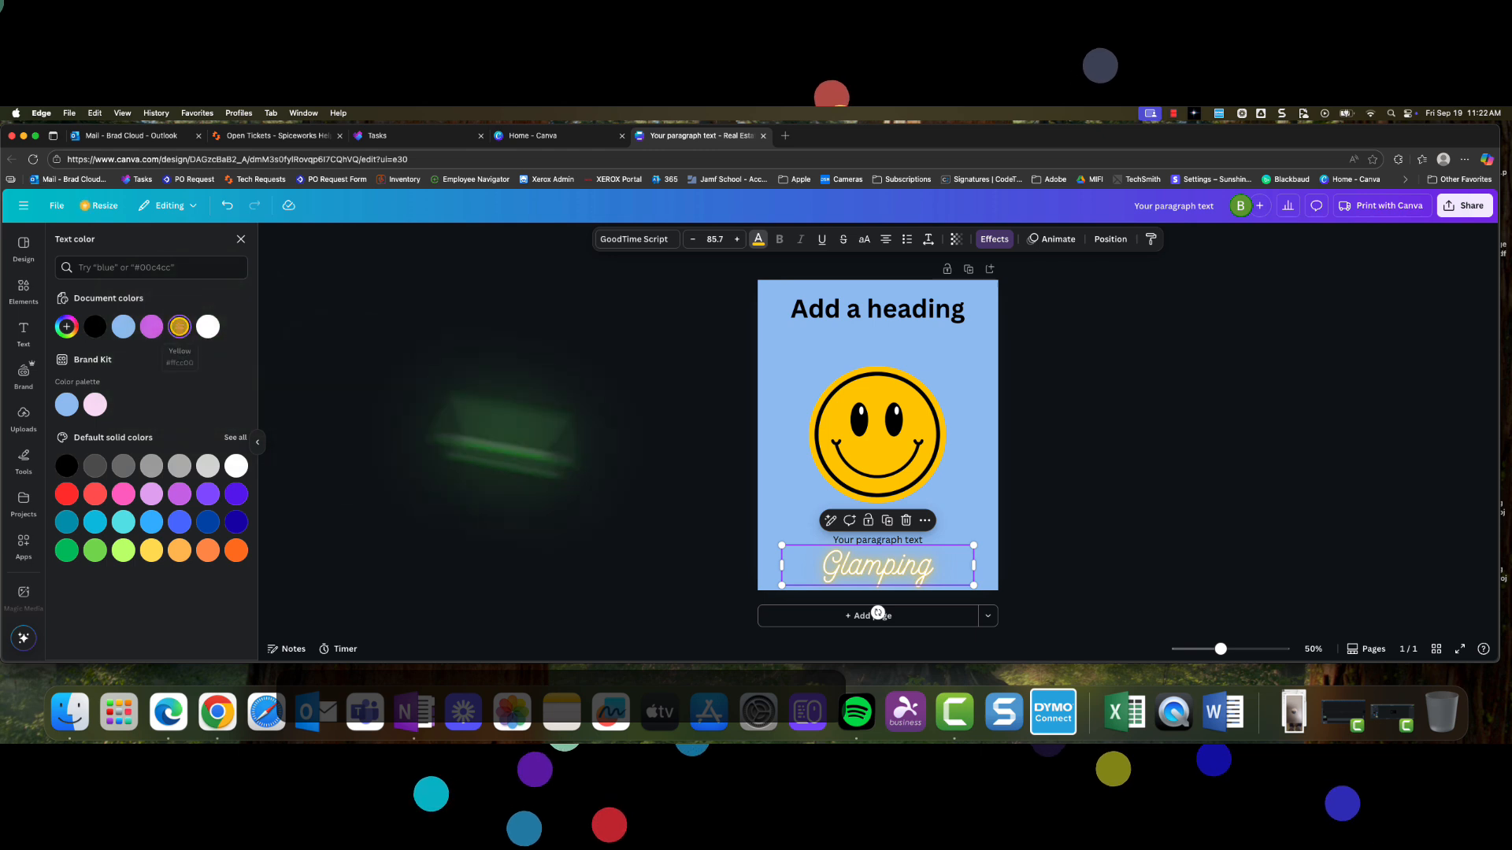
pyautogui.click(951, 381)
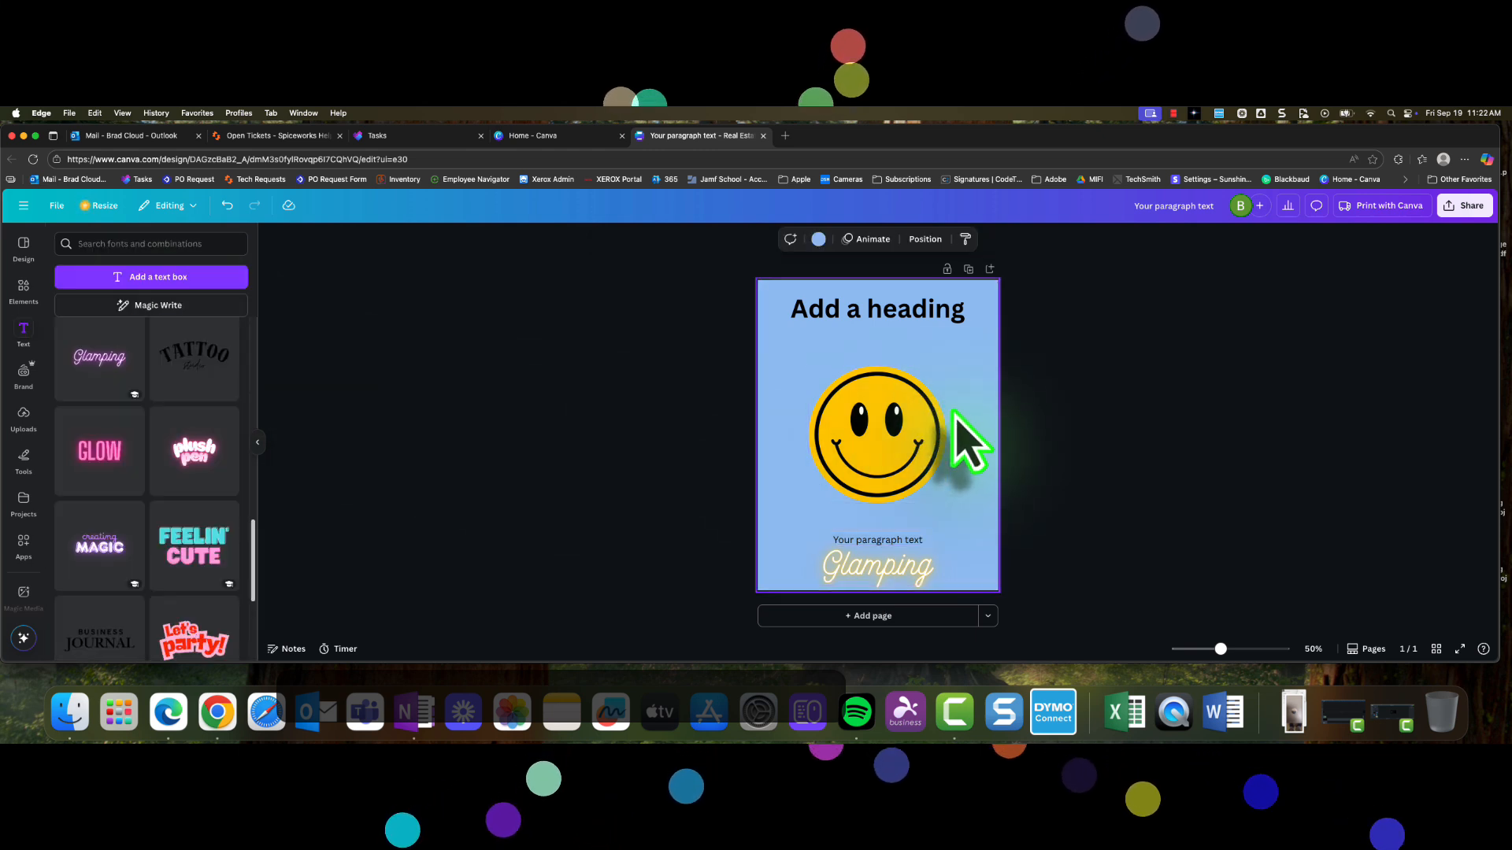
# - Resize the Glamping text to size 81.7 and move it between the heading and the smiley face
pyautogui.click(899, 576)
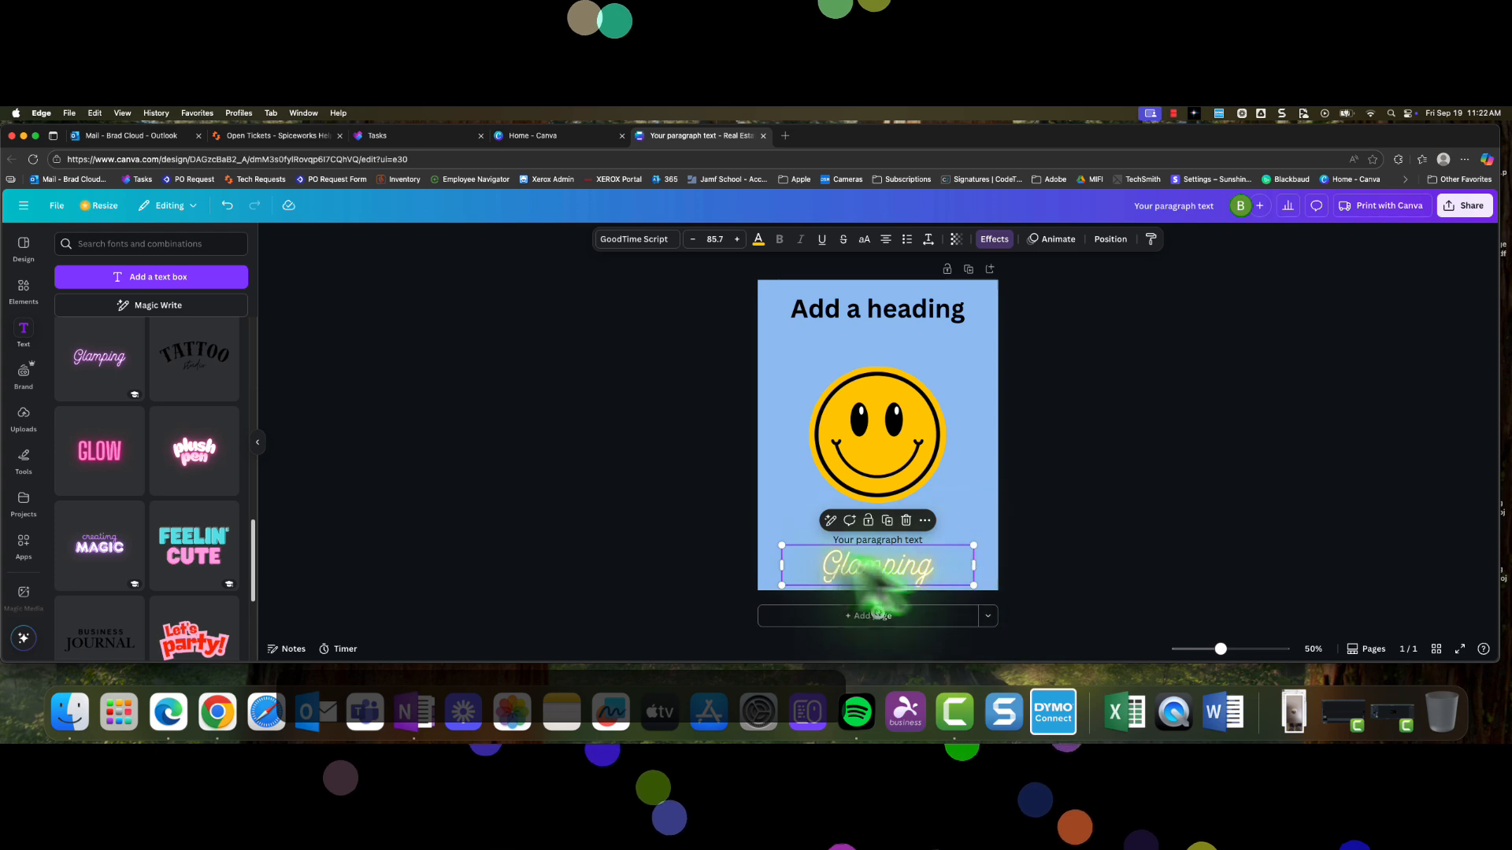
pyautogui.moveTo(768, 540)
pyautogui.mouseDown()
pyautogui.moveTo(641, 499)
pyautogui.moveTo(823, 545)
pyautogui.moveTo(787, 540)
pyautogui.moveTo(803, 551)
pyautogui.moveTo(758, 565)
pyautogui.mouseUp()
pyautogui.moveTo(868, 568); pyautogui.dragTo(886, 400)
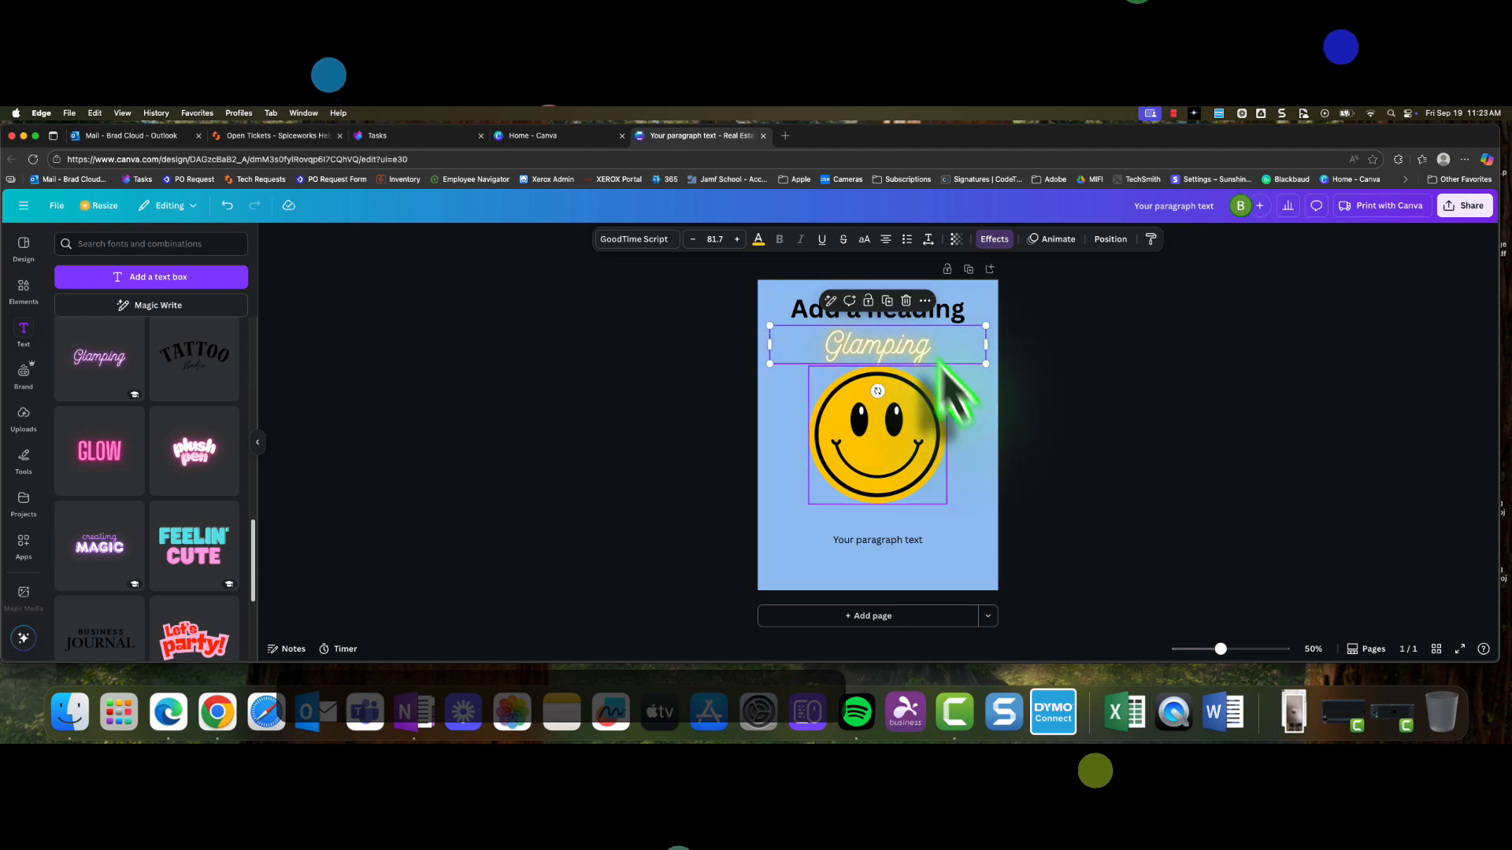
pyautogui.moveTo(913, 352); pyautogui.dragTo(911, 347)
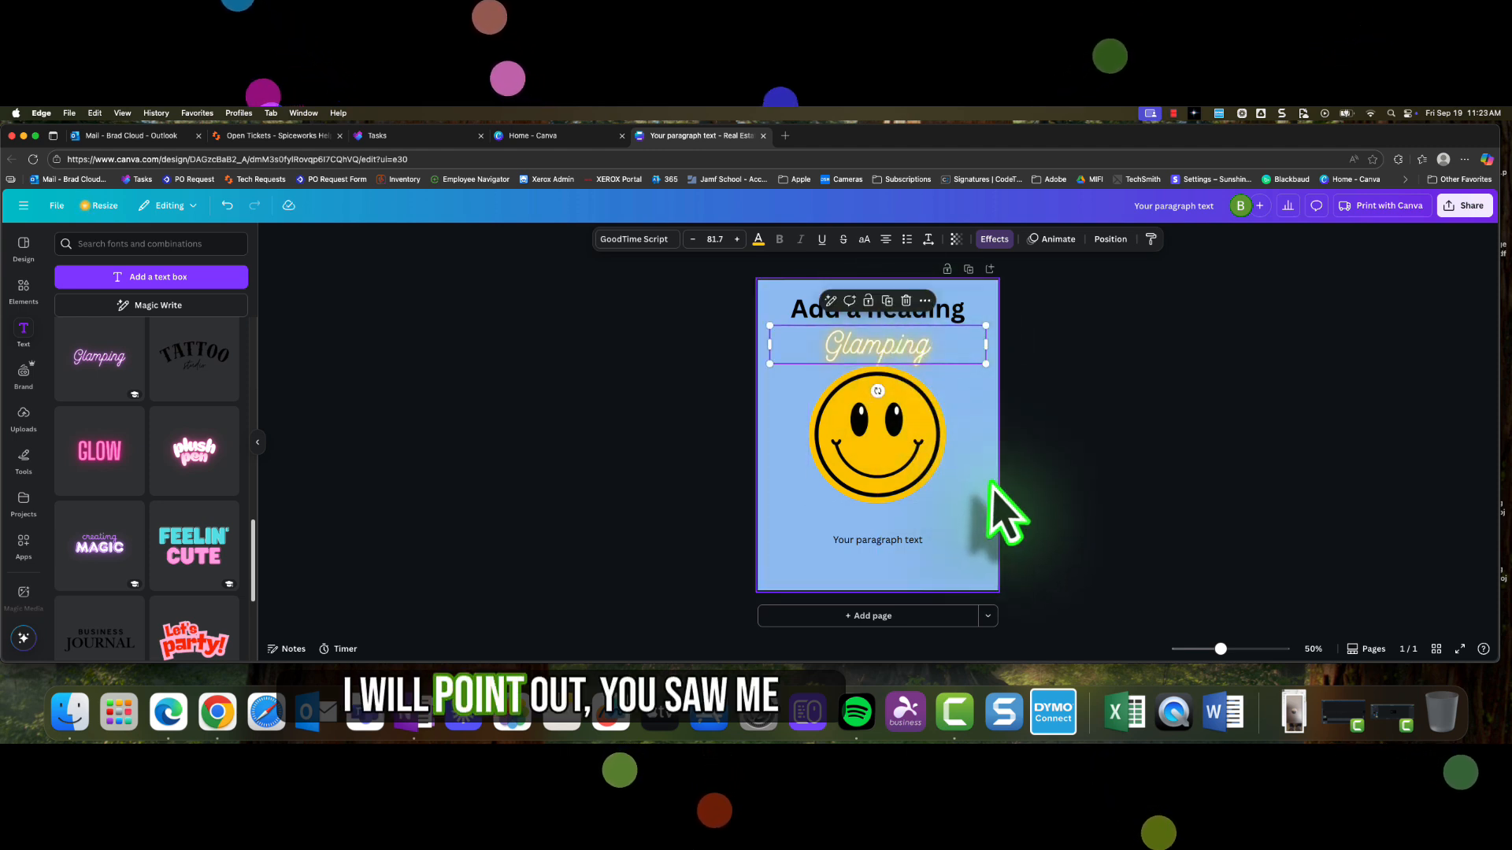
pyautogui.click(941, 528)
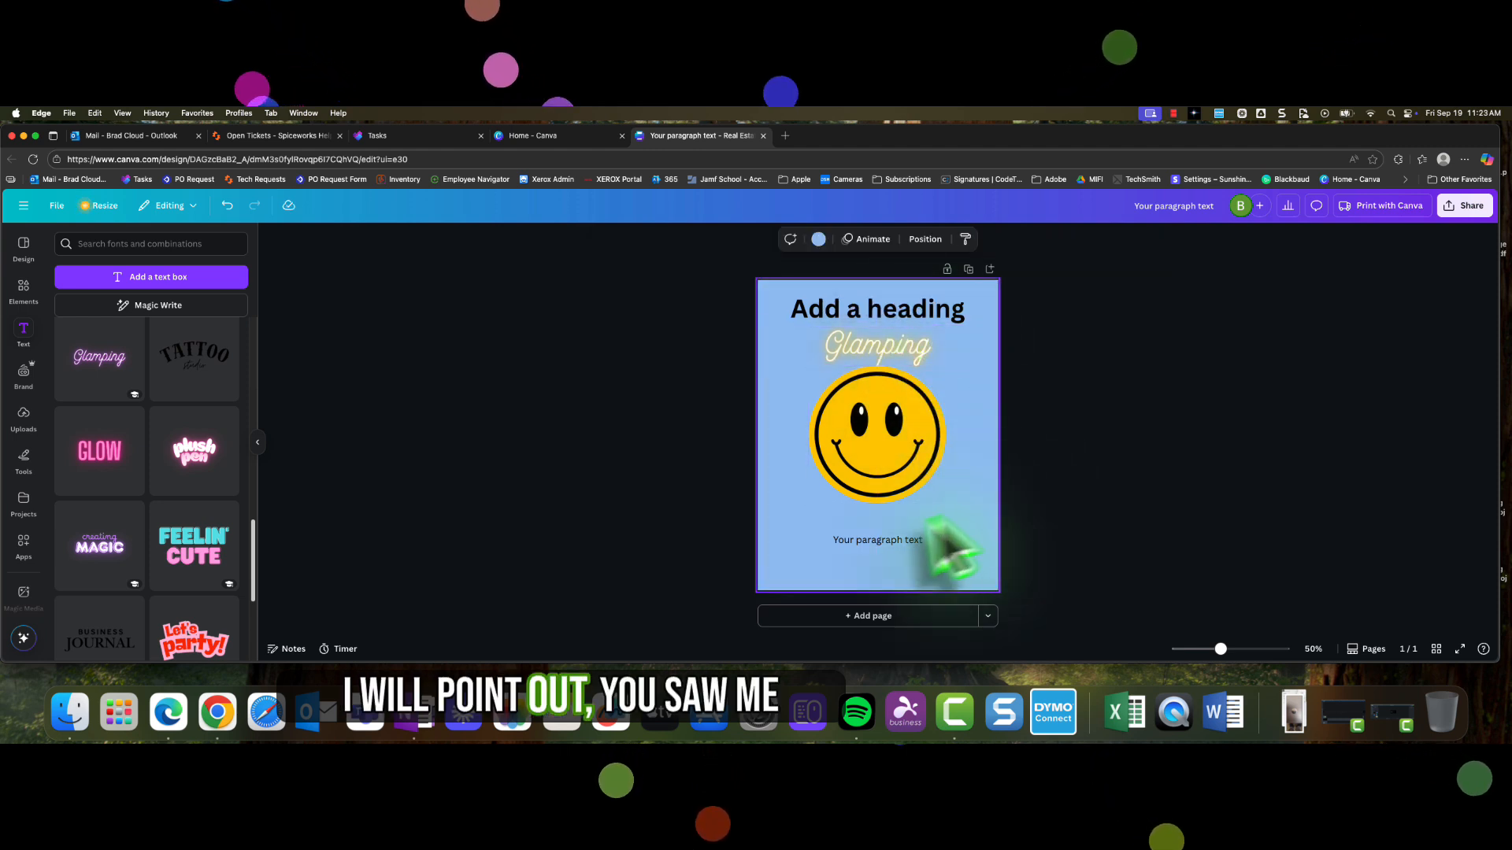
# - View the brand kit, upload today's JPG photo from the Downloads folder and add it to the page
pyautogui.click(25, 373)
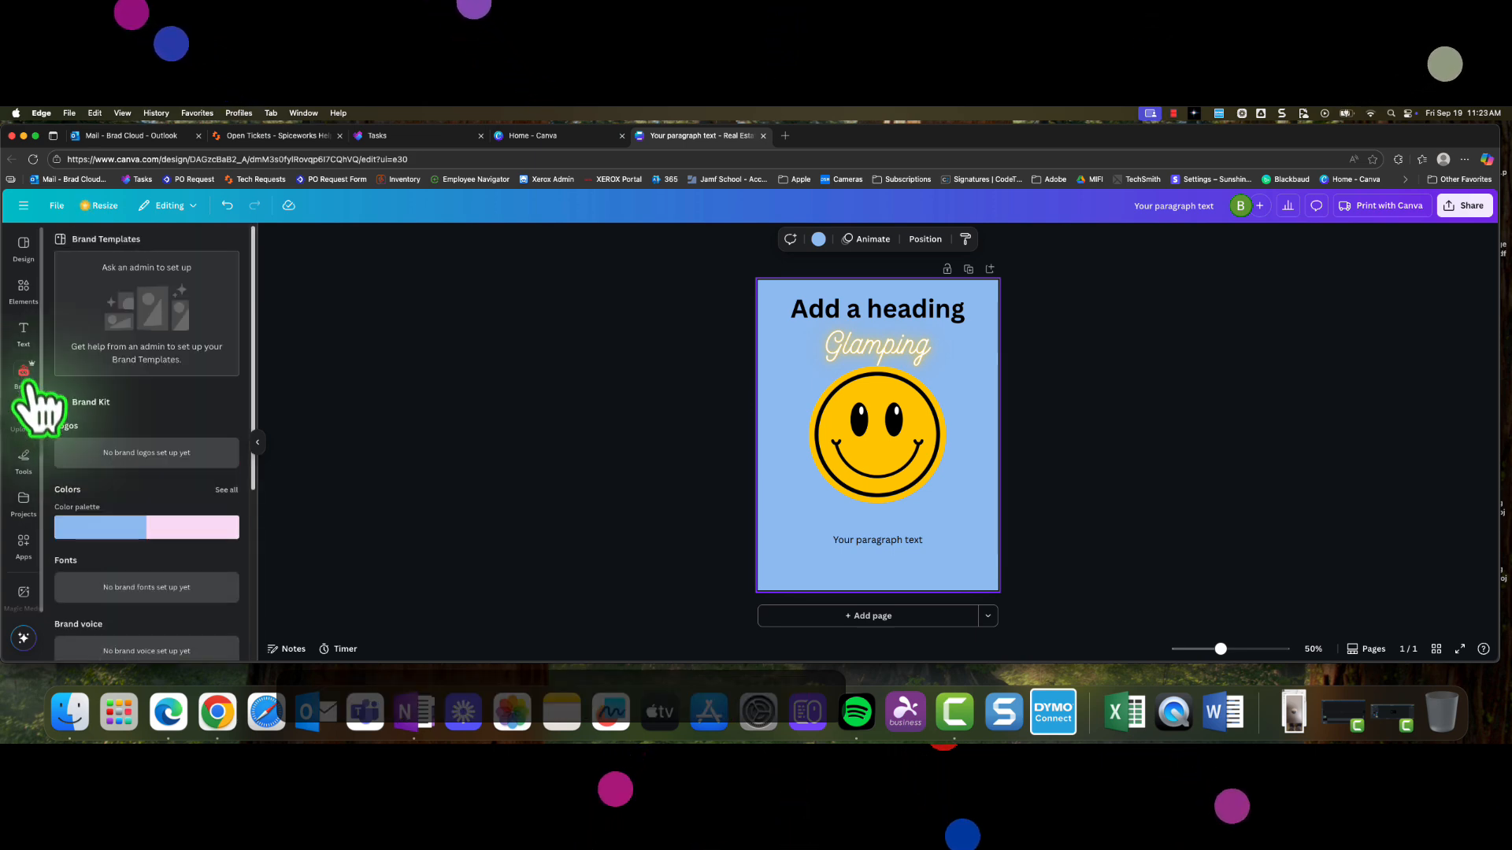
pyautogui.click(24, 415)
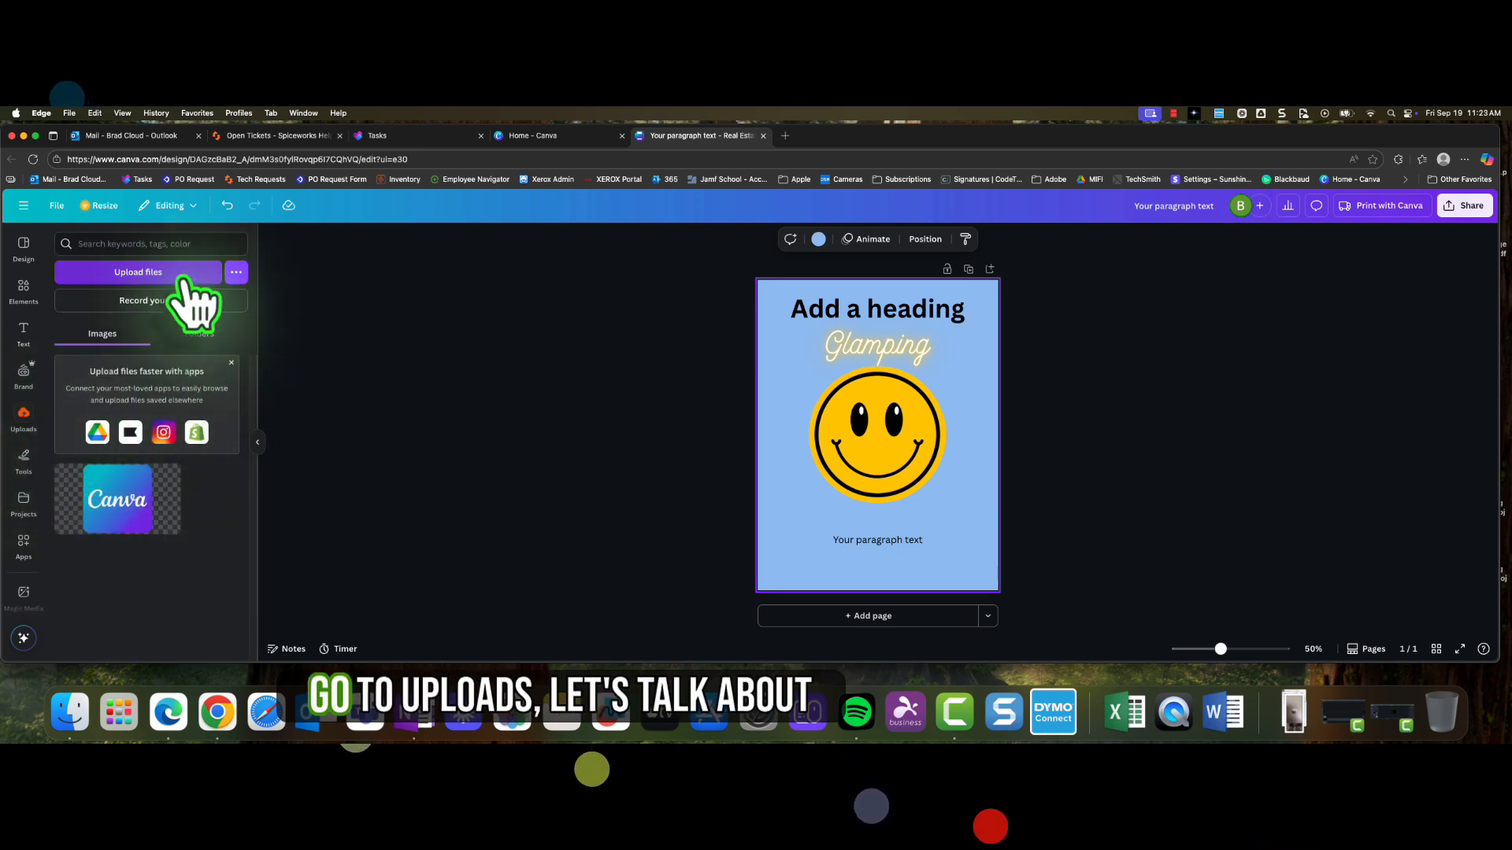
pyautogui.click(185, 276)
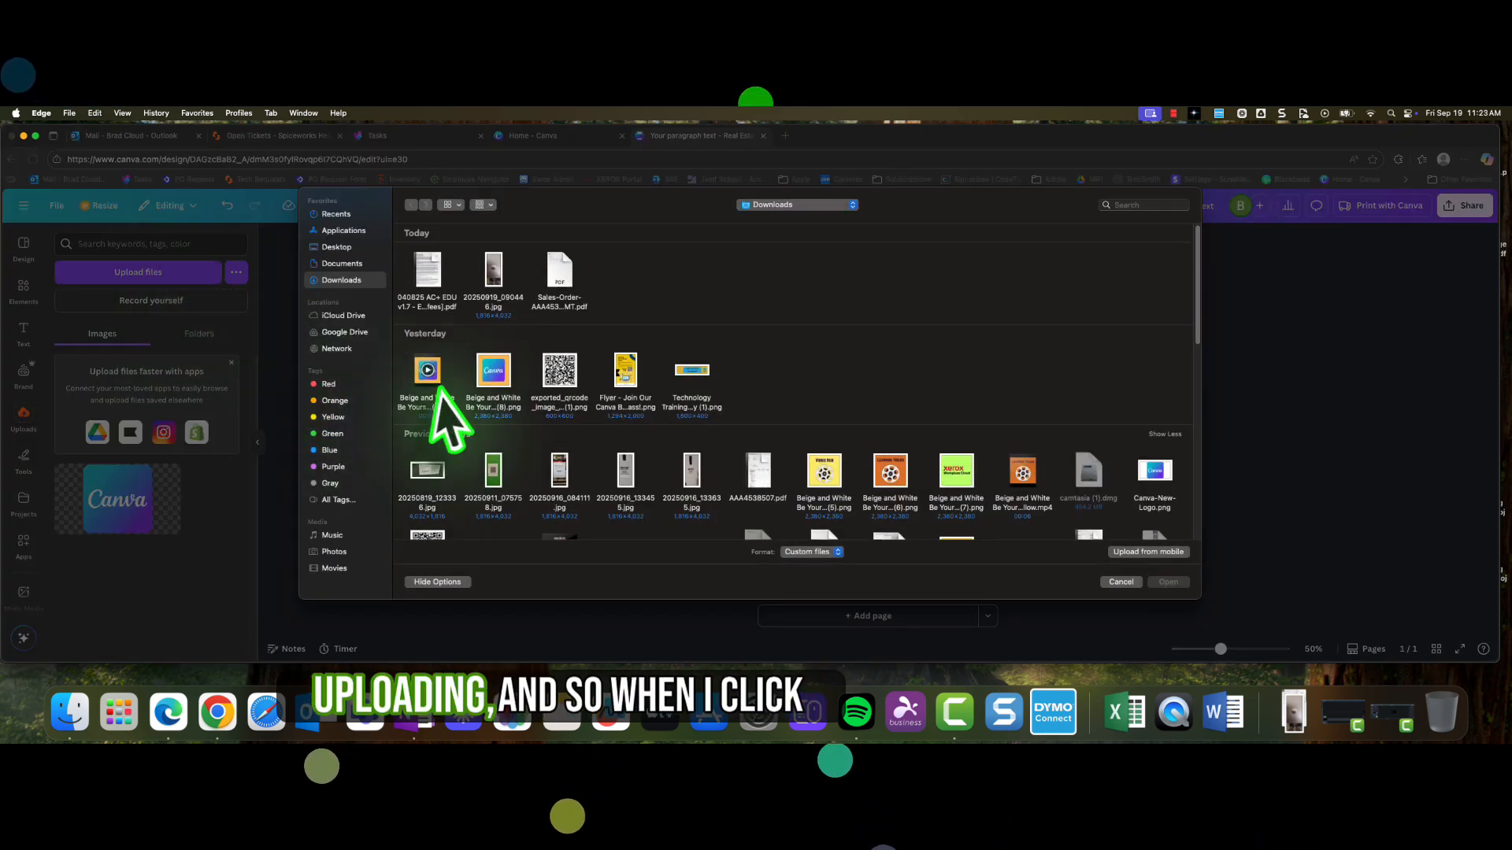
pyautogui.doubleClick(489, 278)
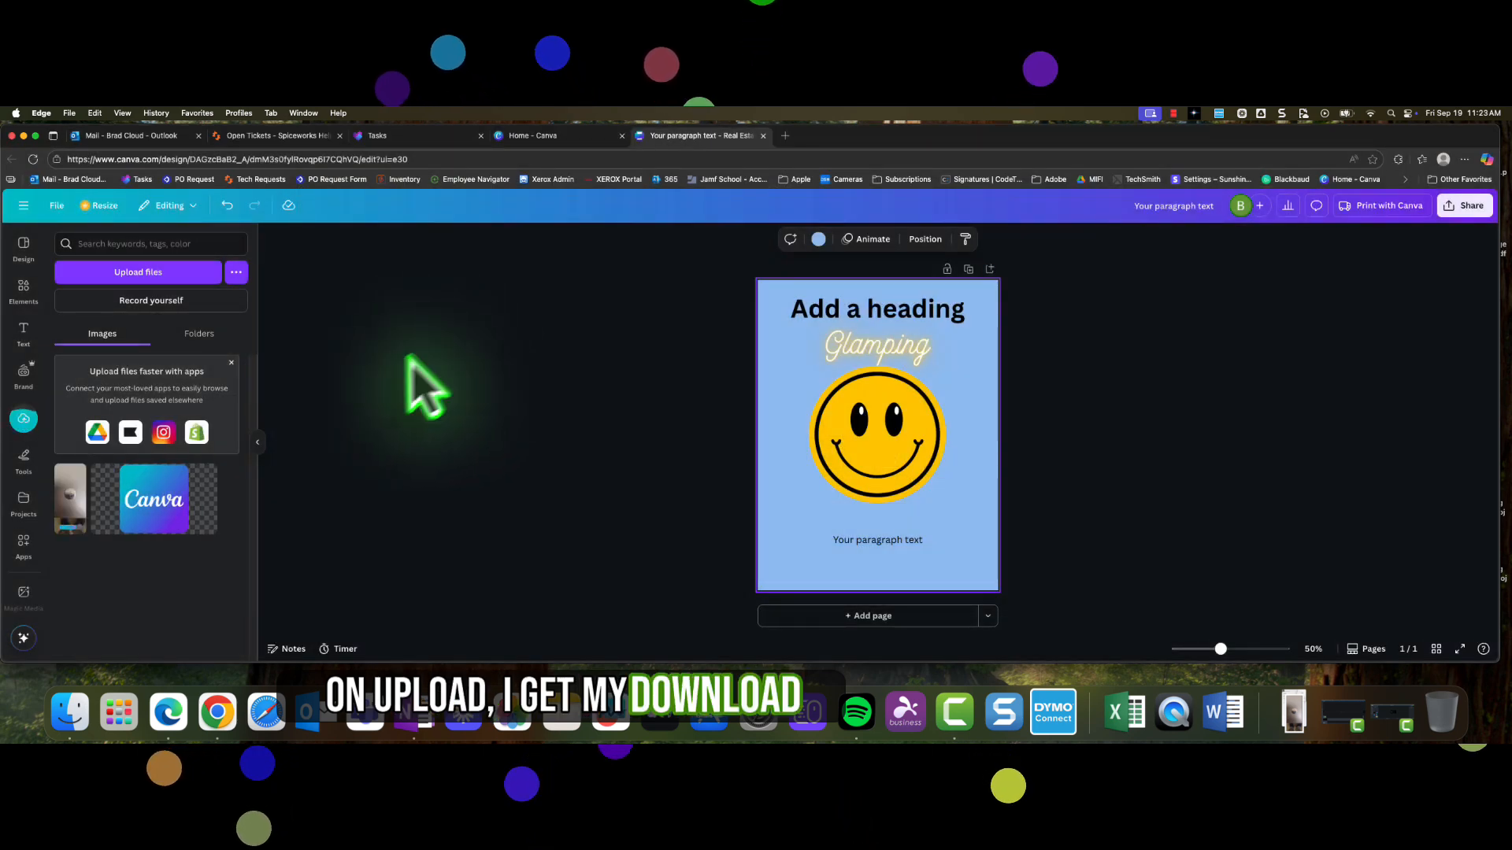
pyautogui.click(75, 511)
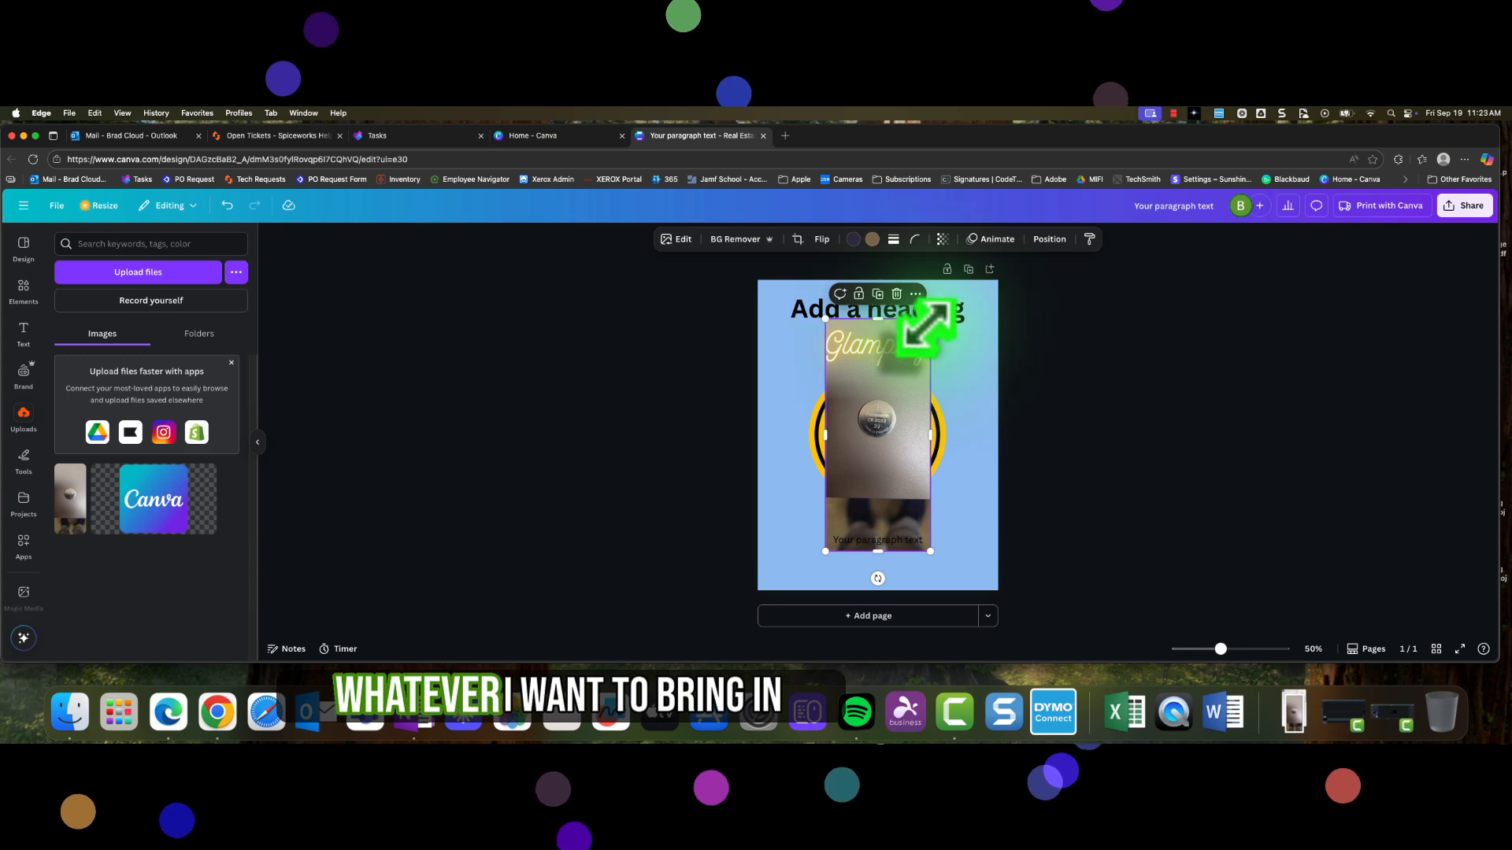
# - Crop the uploaded photo freeform to the area around the coin battery
pyautogui.click(906, 360)
pyautogui.click(919, 403)
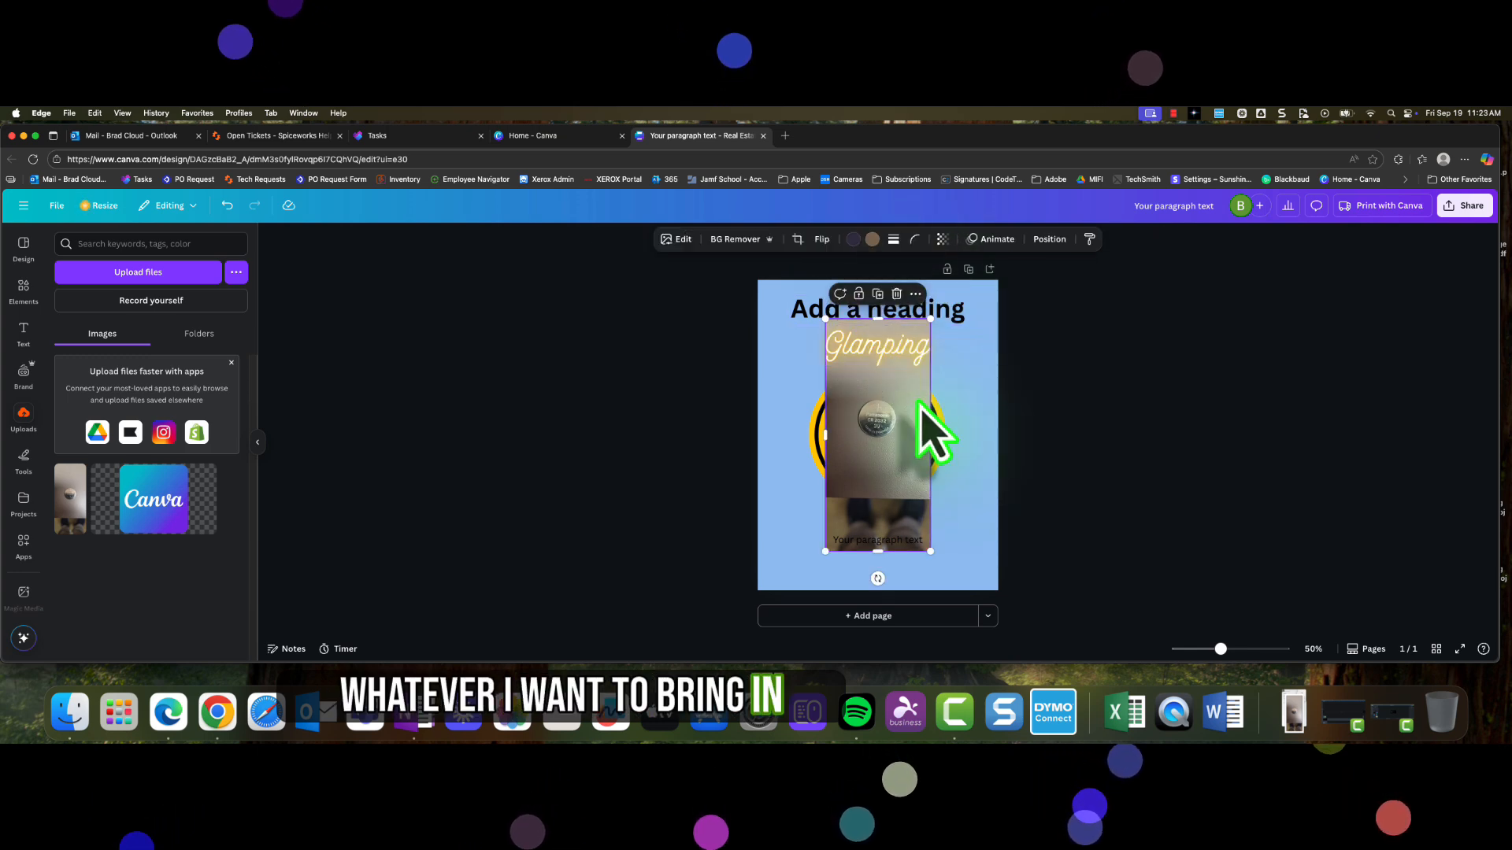
pyautogui.doubleClick(921, 406)
pyautogui.moveTo(929, 322); pyautogui.dragTo(931, 384)
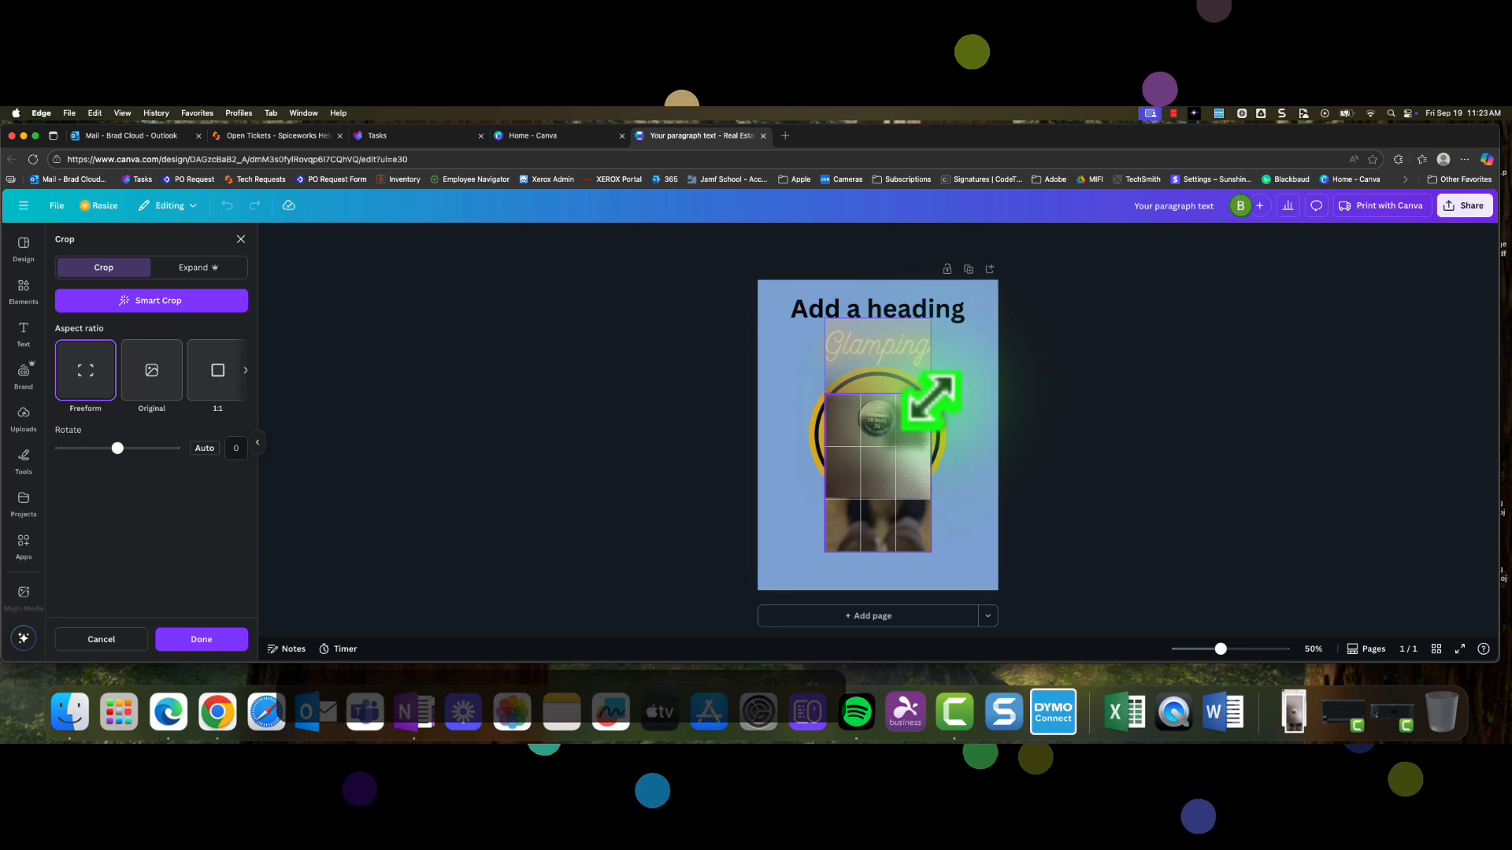
pyautogui.moveTo(831, 556); pyautogui.dragTo(908, 450)
pyautogui.click(973, 452)
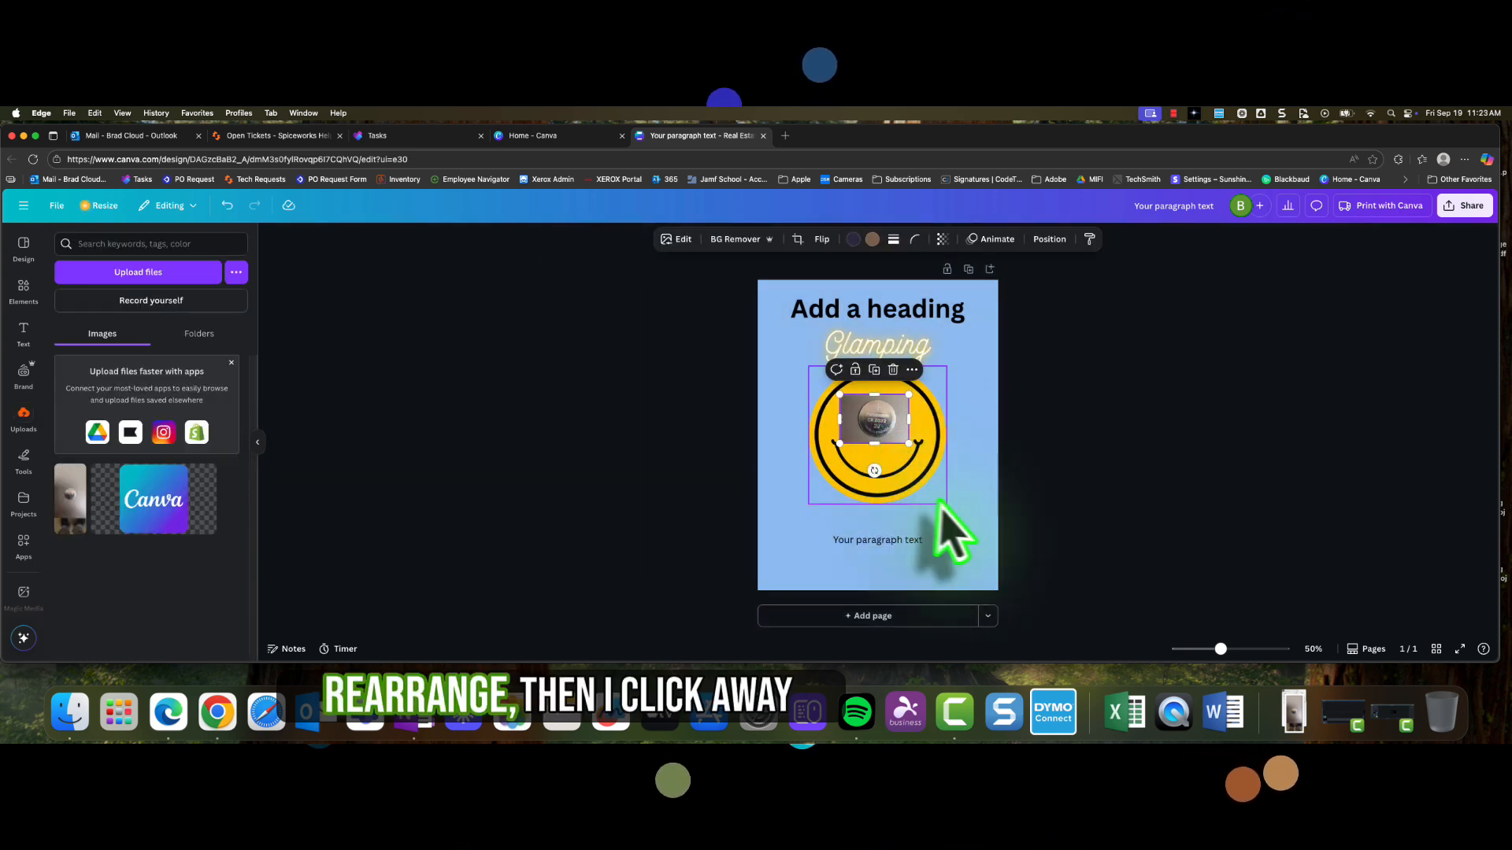
# - Enlarge the cropped battery photo and move it over the lower part of the smiley face
pyautogui.click(972, 550)
pyautogui.moveTo(894, 440); pyautogui.dragTo(819, 417)
pyautogui.moveTo(884, 499); pyautogui.dragTo(877, 531)
pyautogui.click(976, 528)
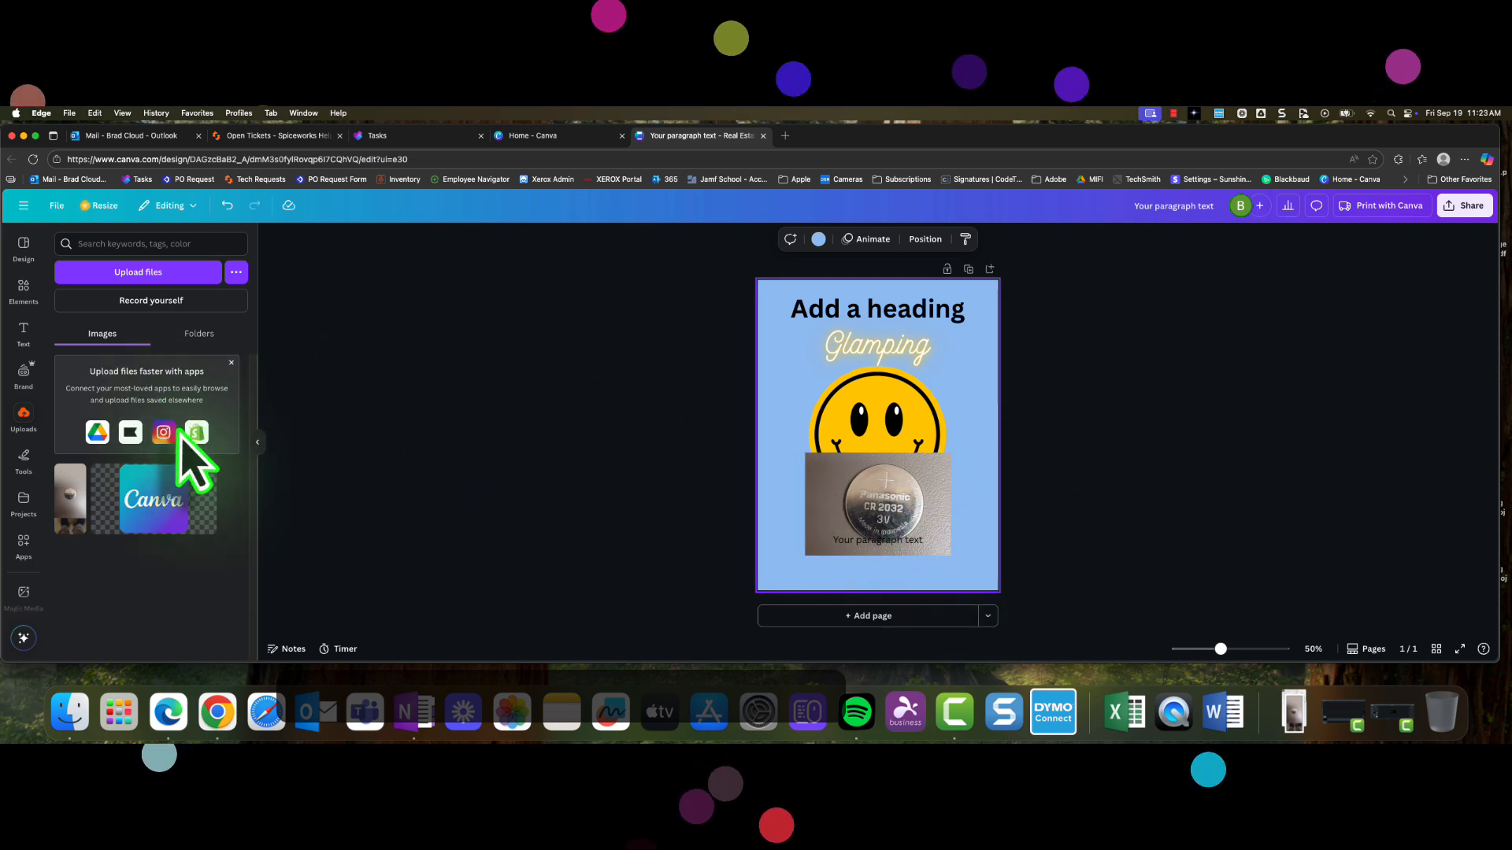
# - Draw a red squiggle beside the smiley face with the pen, and highlight the heading in yellow
pyautogui.click(30, 463)
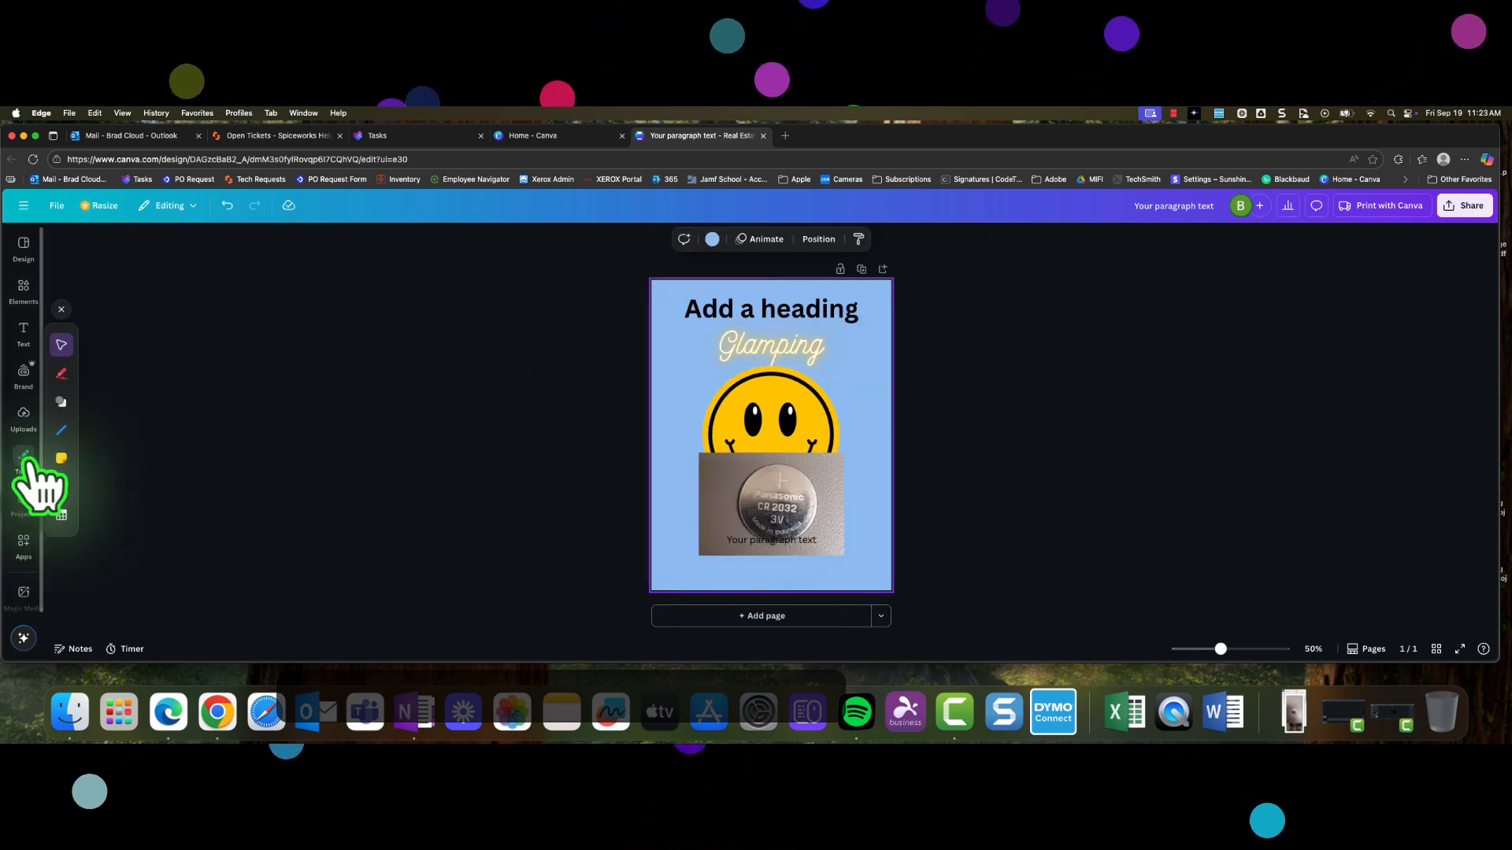
pyautogui.click(61, 373)
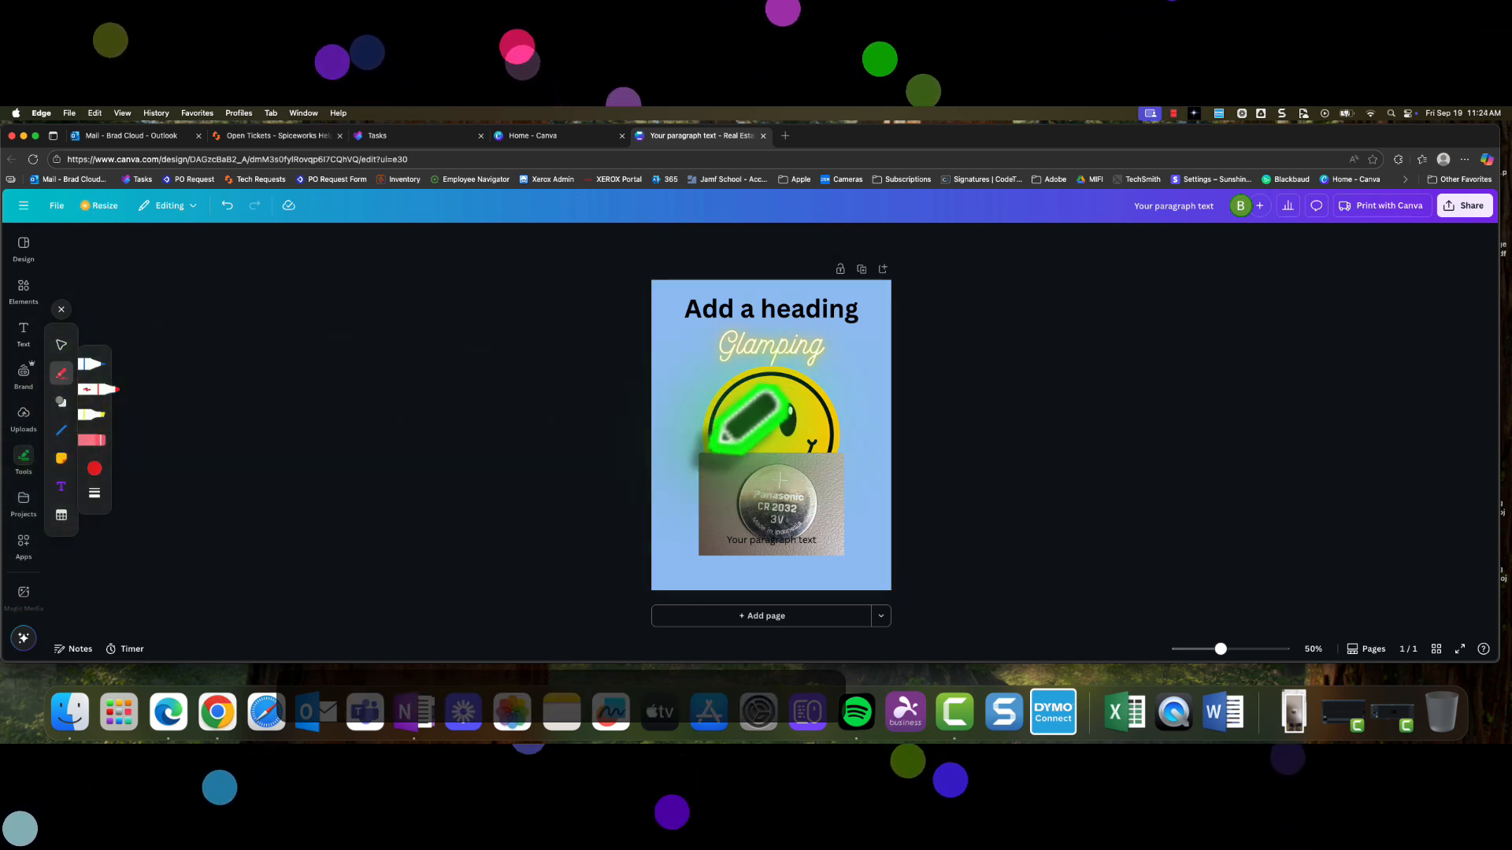
pyautogui.moveTo(677, 402); pyautogui.dragTo(683, 492)
pyautogui.click(93, 414)
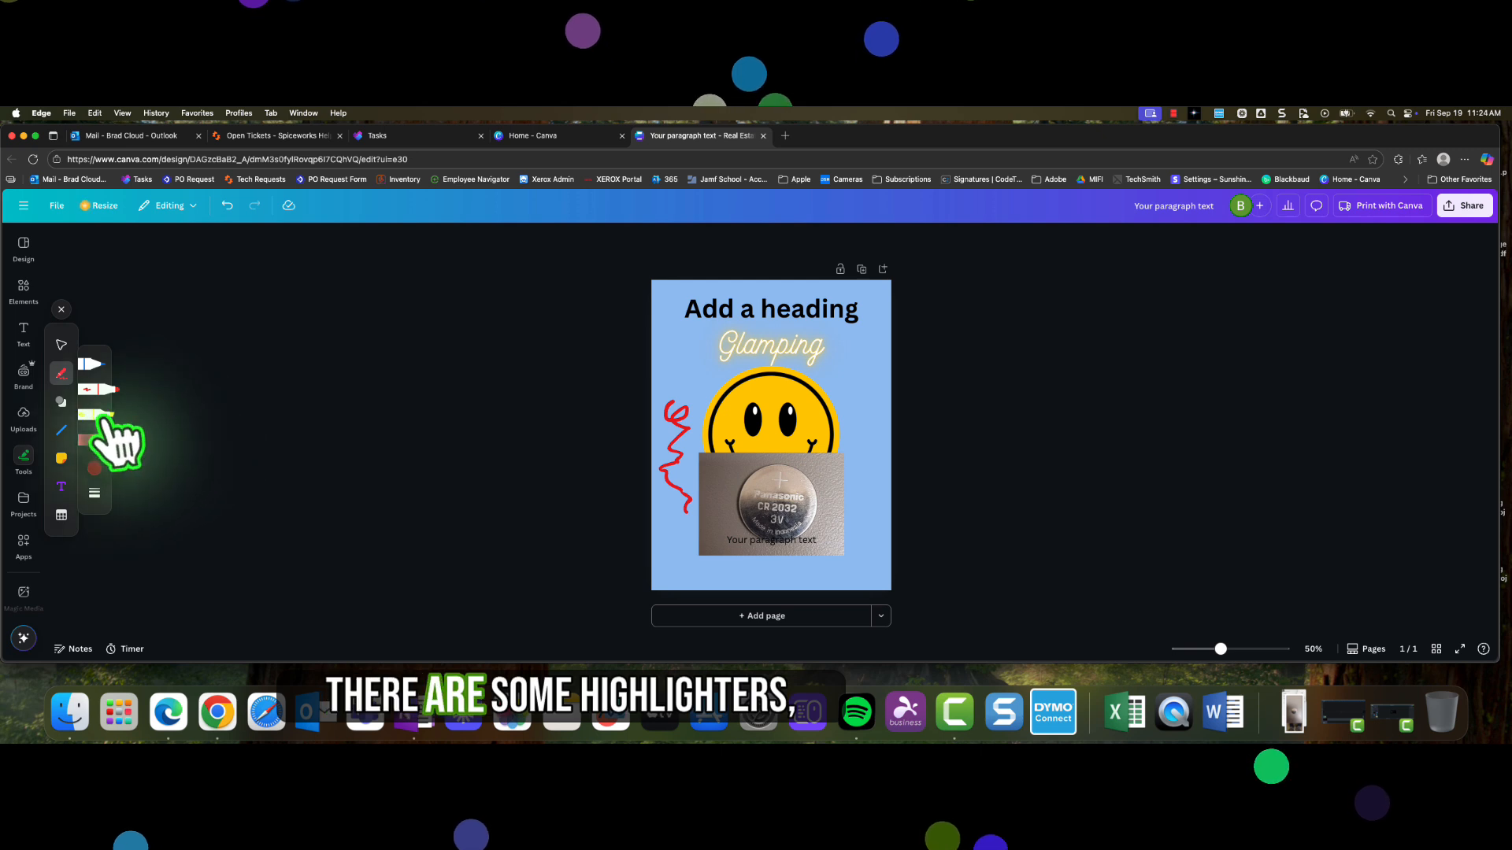
pyautogui.moveTo(677, 307); pyautogui.dragTo(858, 306)
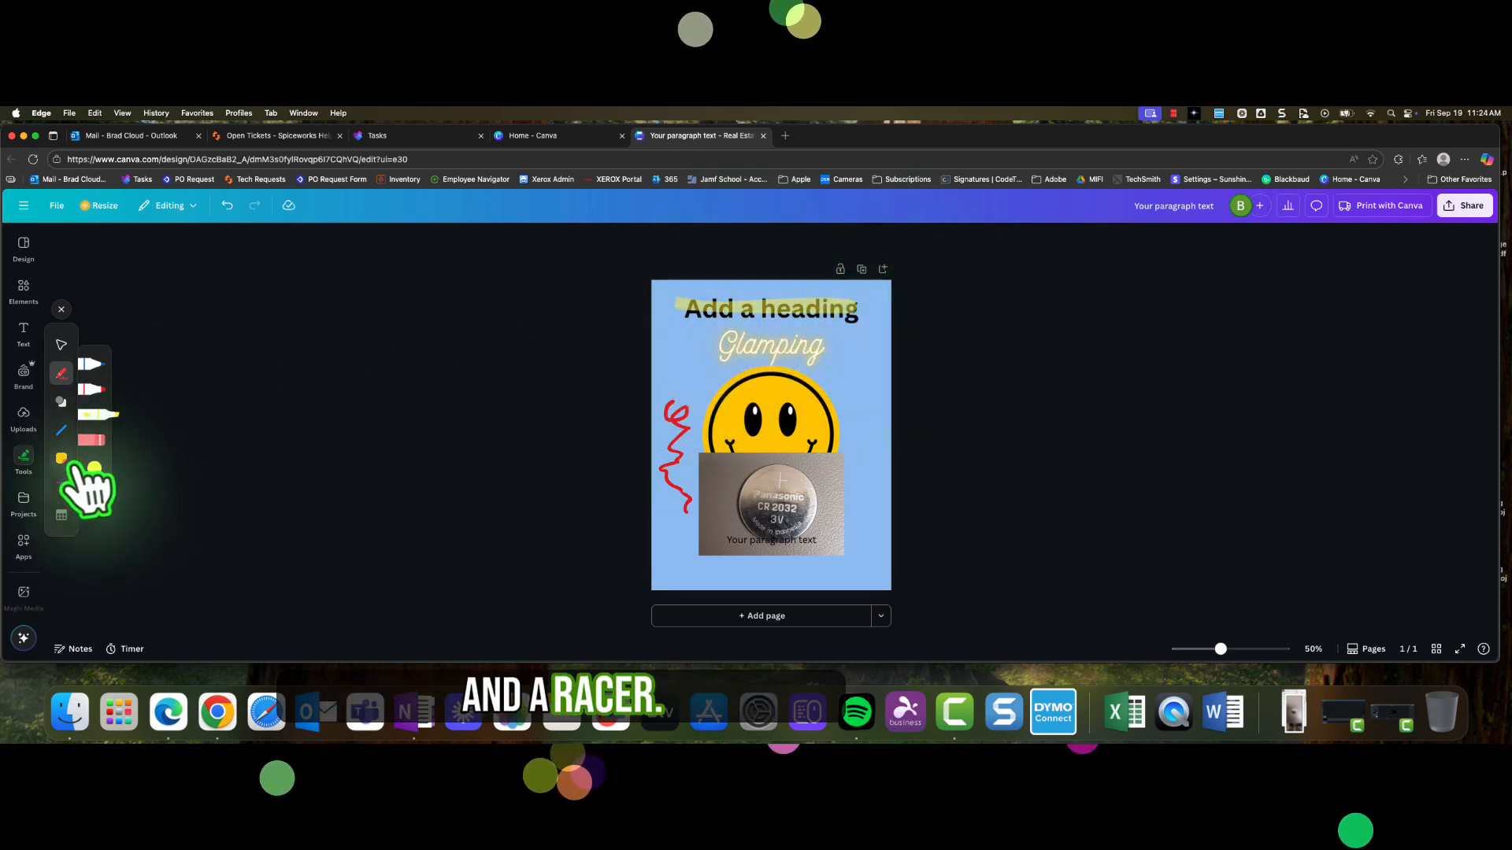
# - Add a blue sticky note and move it beside the Glamping text near the page's left edge
pyautogui.click(61, 459)
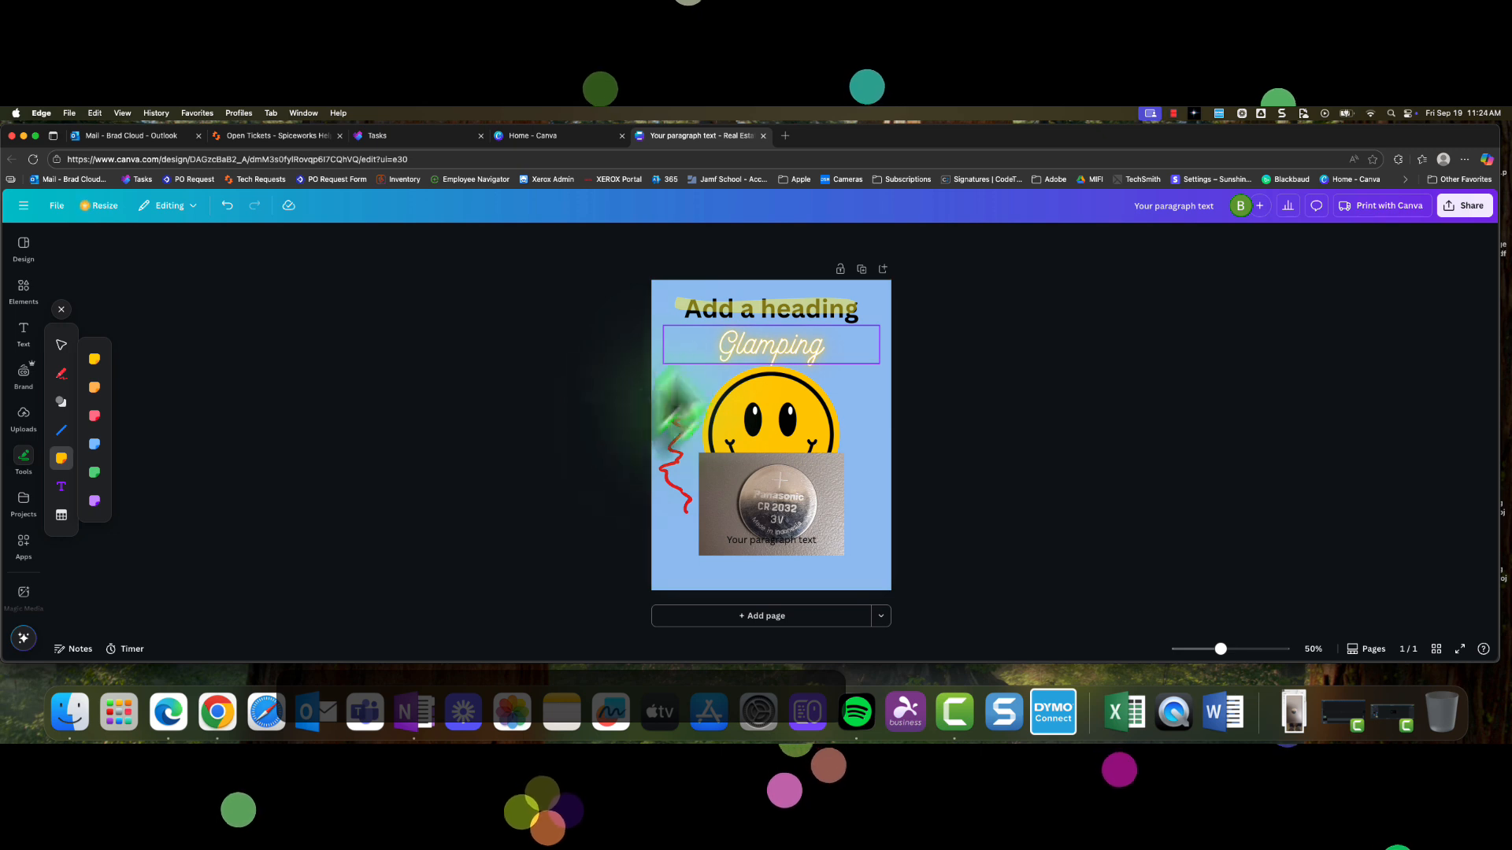
pyautogui.click(94, 444)
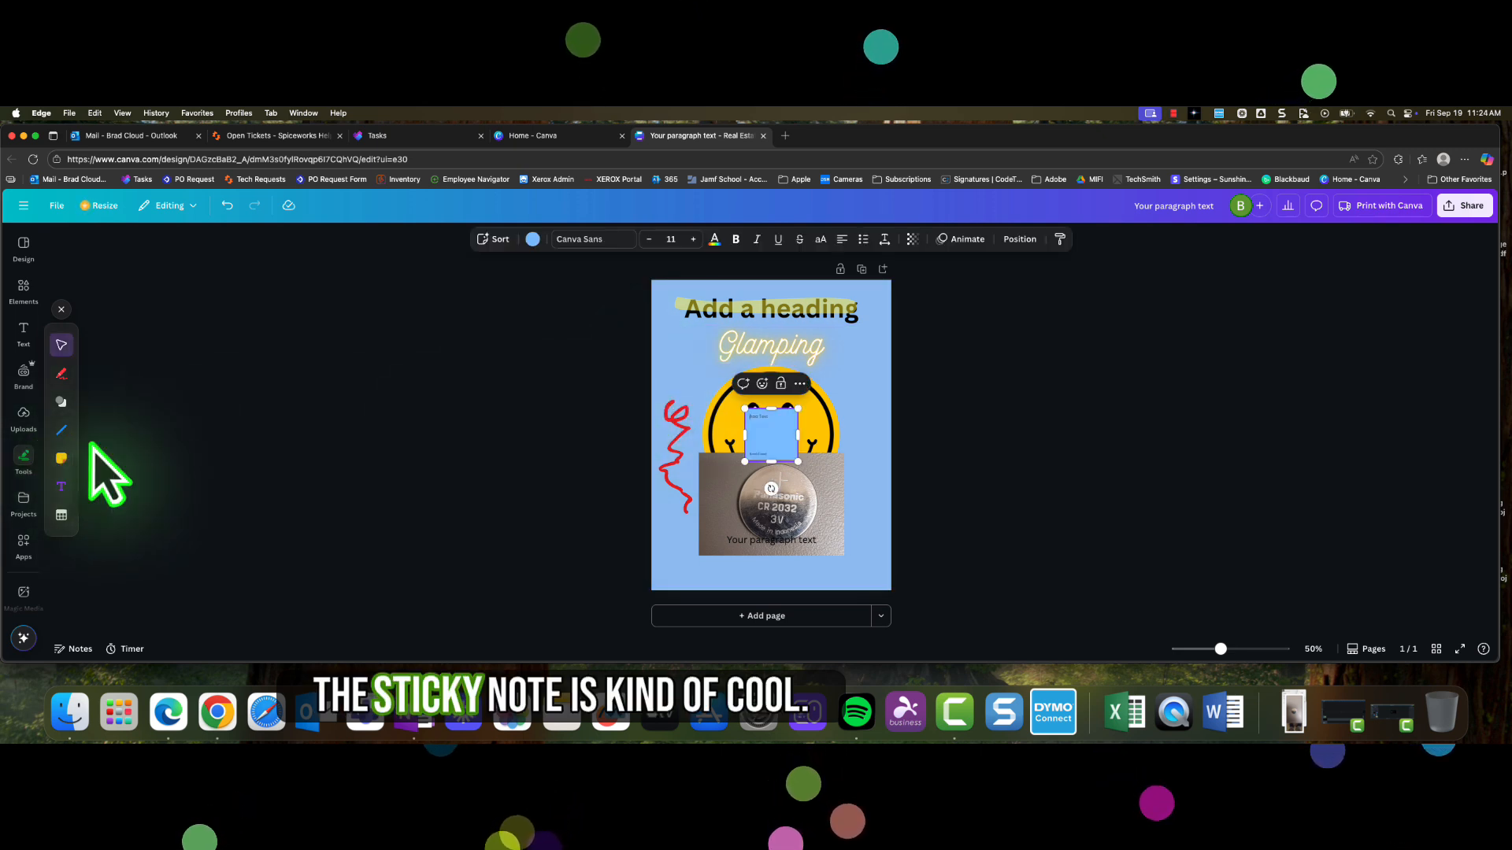
pyautogui.click(870, 462)
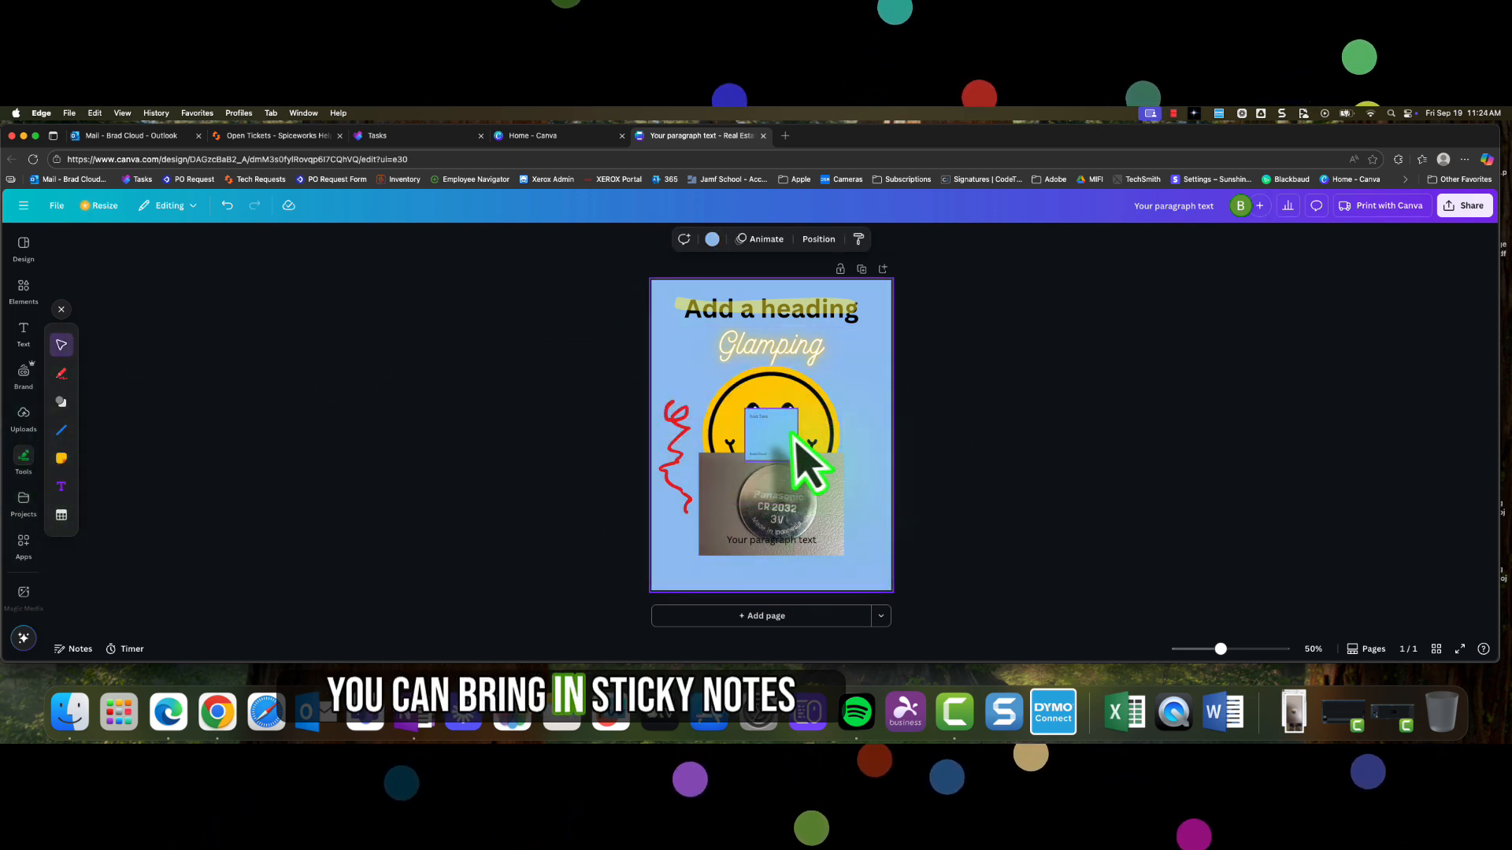
pyautogui.moveTo(792, 436); pyautogui.dragTo(711, 354)
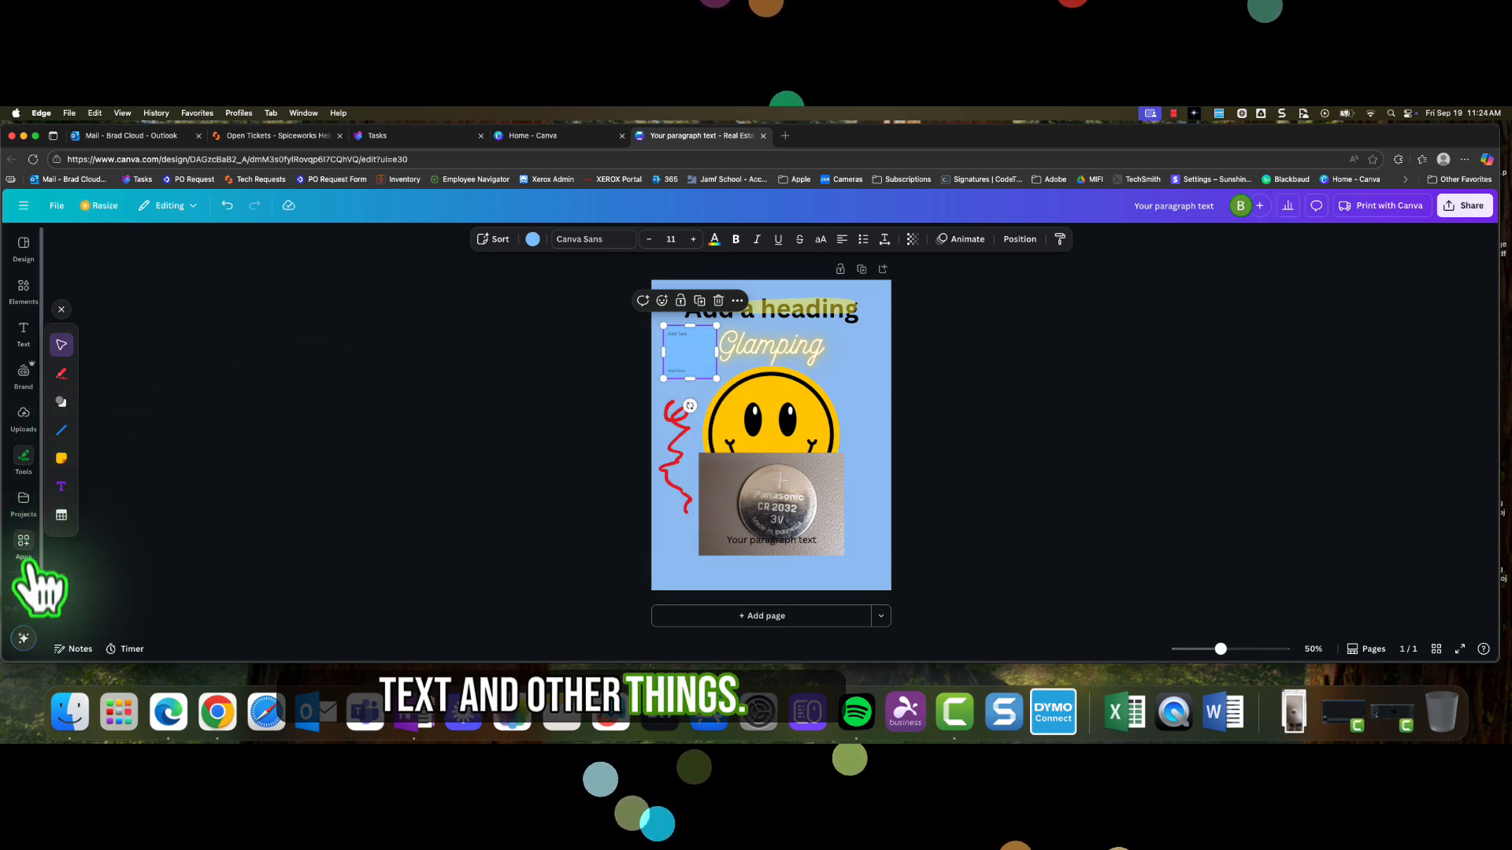
# - Generate Magic Media images from the description "Dog on skates" and add the running dog in red skates to the page
pyautogui.click(24, 592)
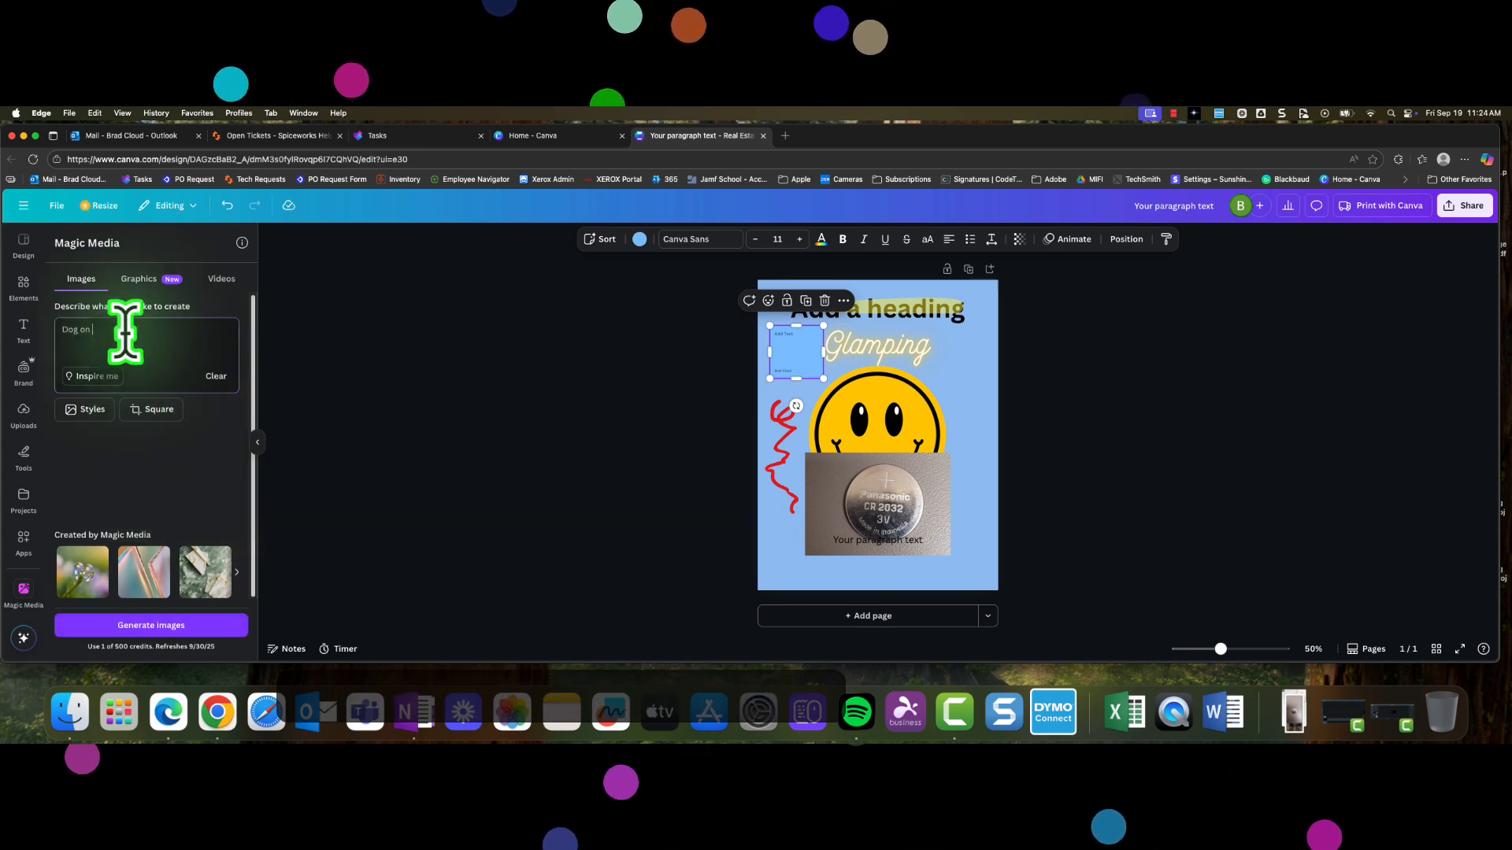
pyautogui.write('skates')
pyautogui.press('Return')
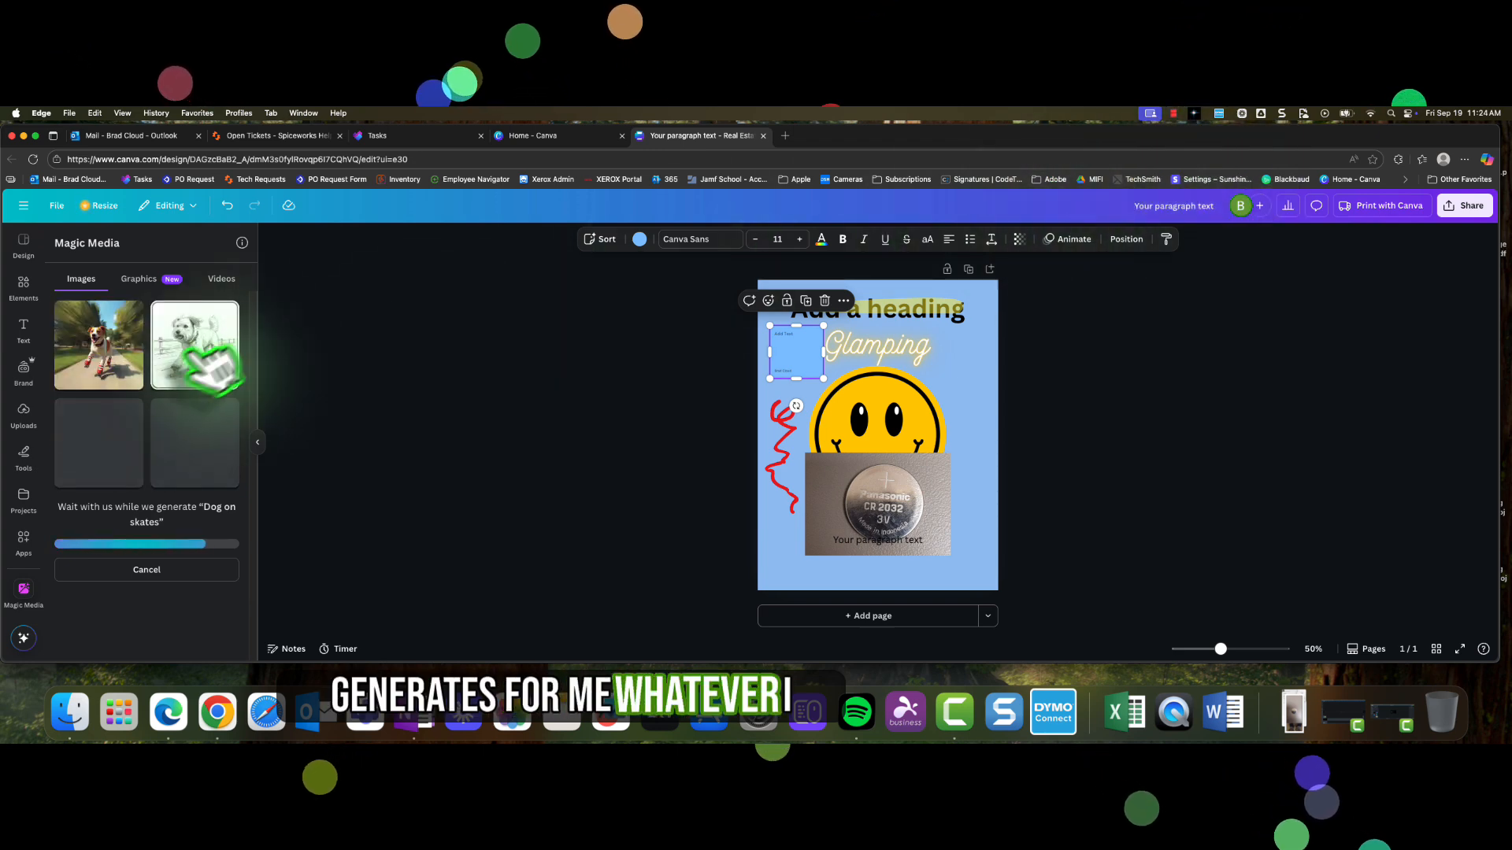
pyautogui.click(95, 358)
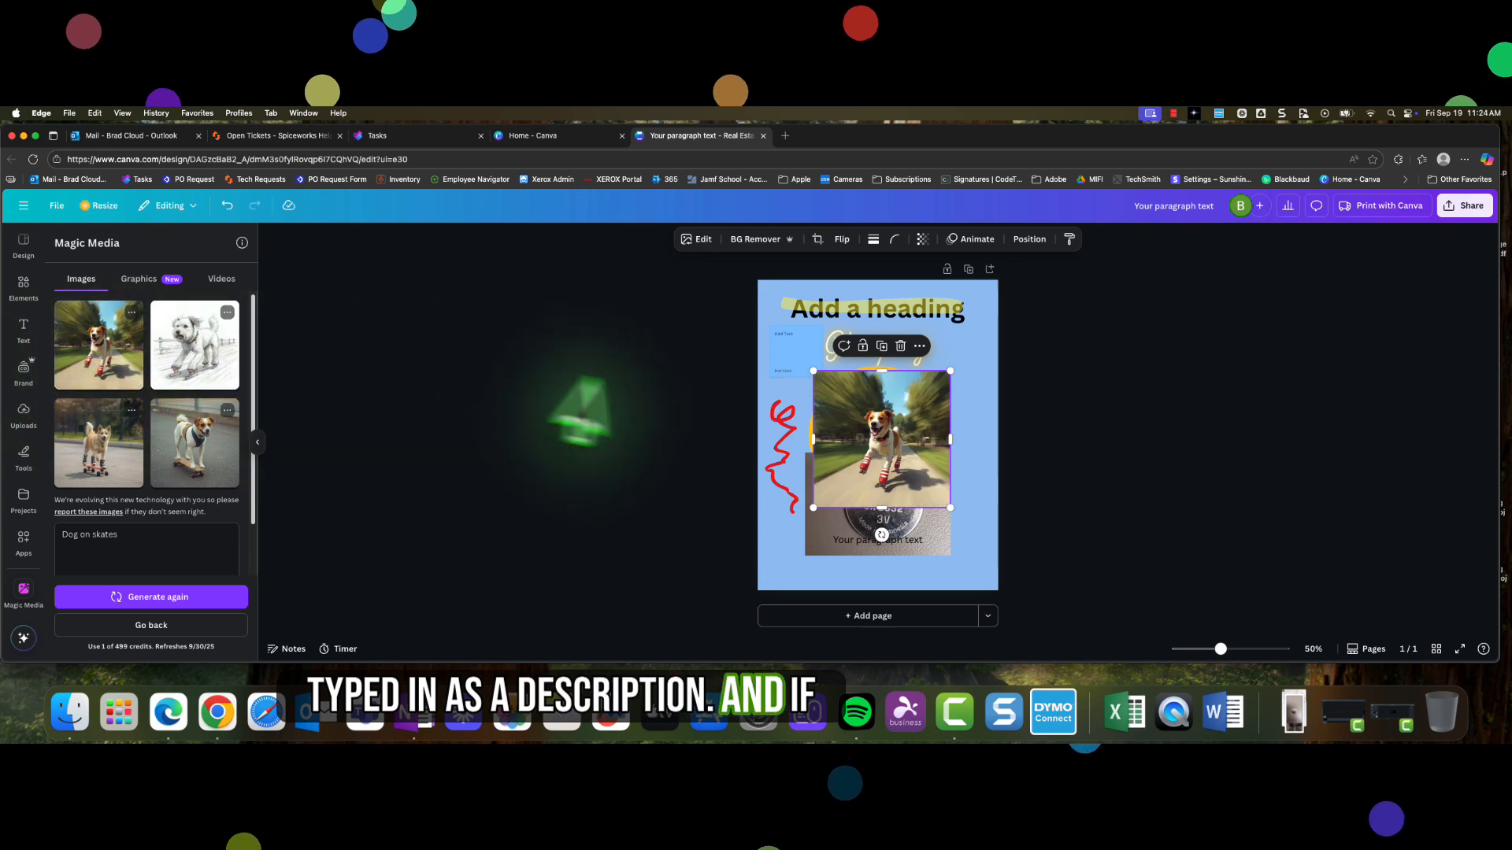
# - Enlarge the dog image to about 7.4 high and center it horizontally below the Glamping text
pyautogui.moveTo(811, 510); pyautogui.dragTo(735, 590)
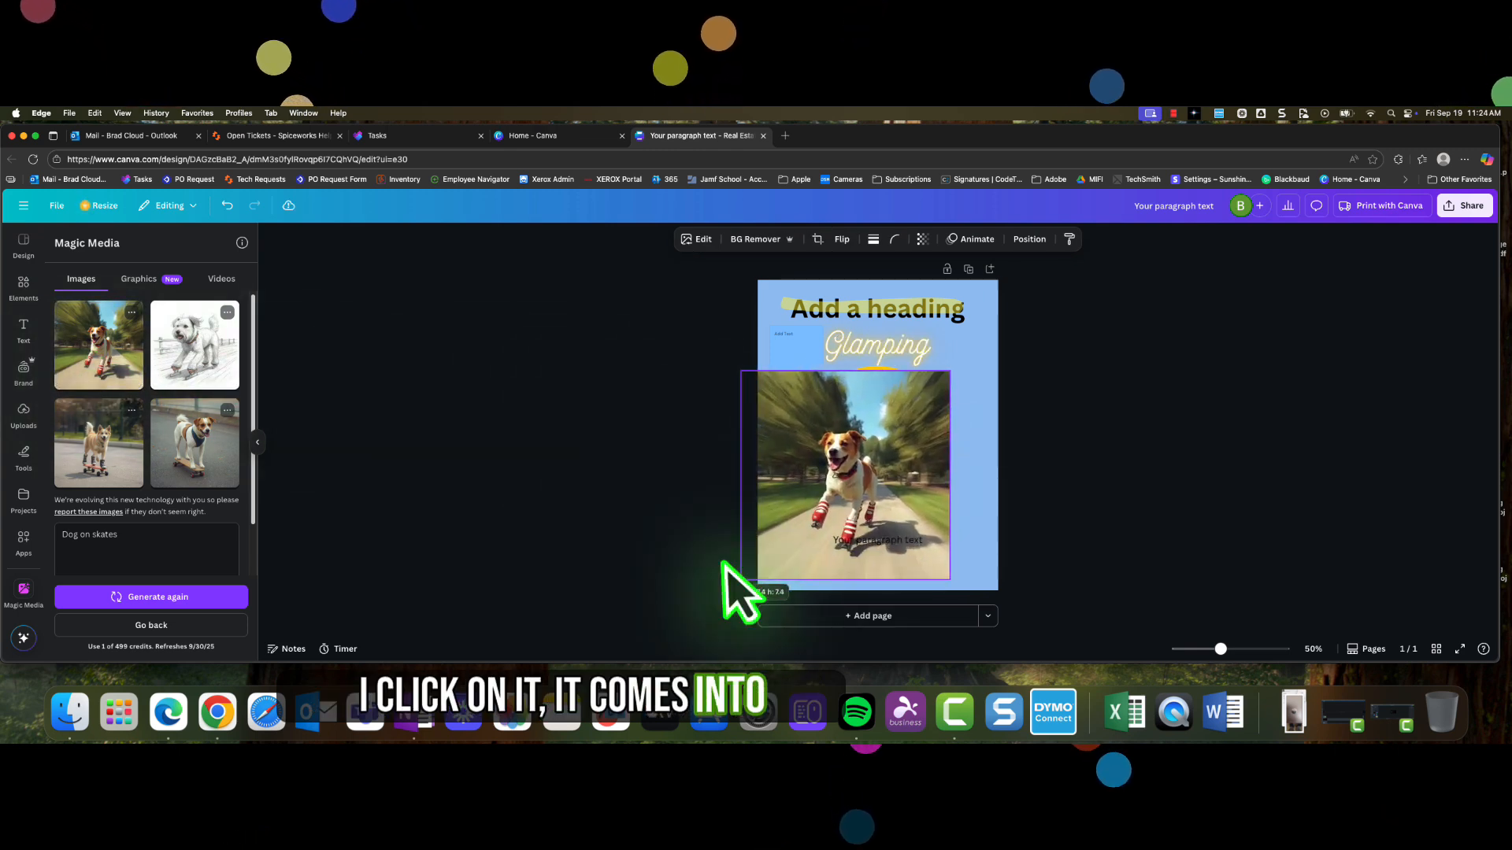
pyautogui.moveTo(826, 567); pyautogui.dragTo(848, 526)
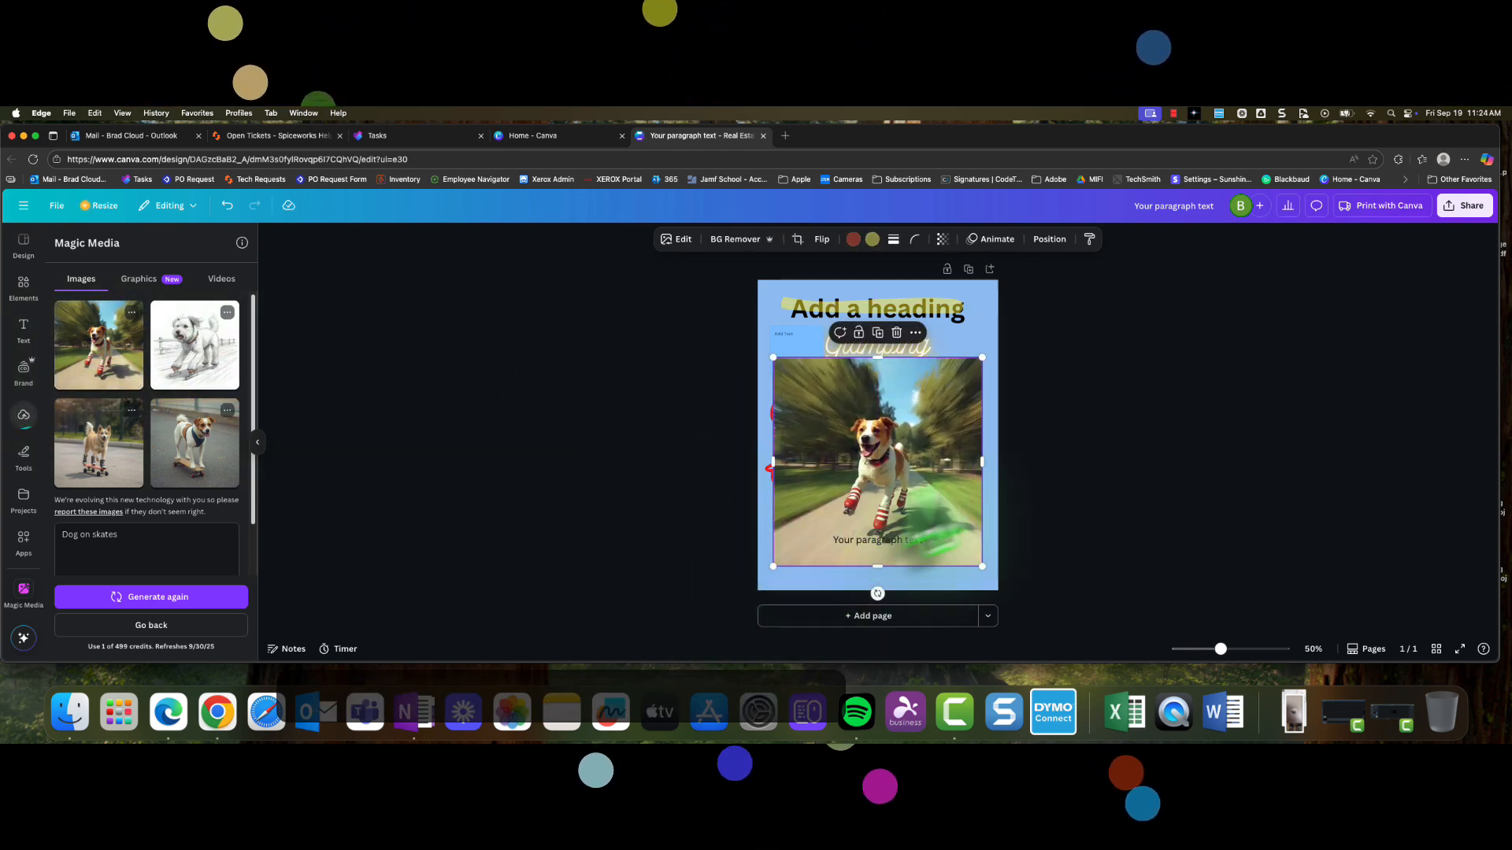
pyautogui.click(1046, 499)
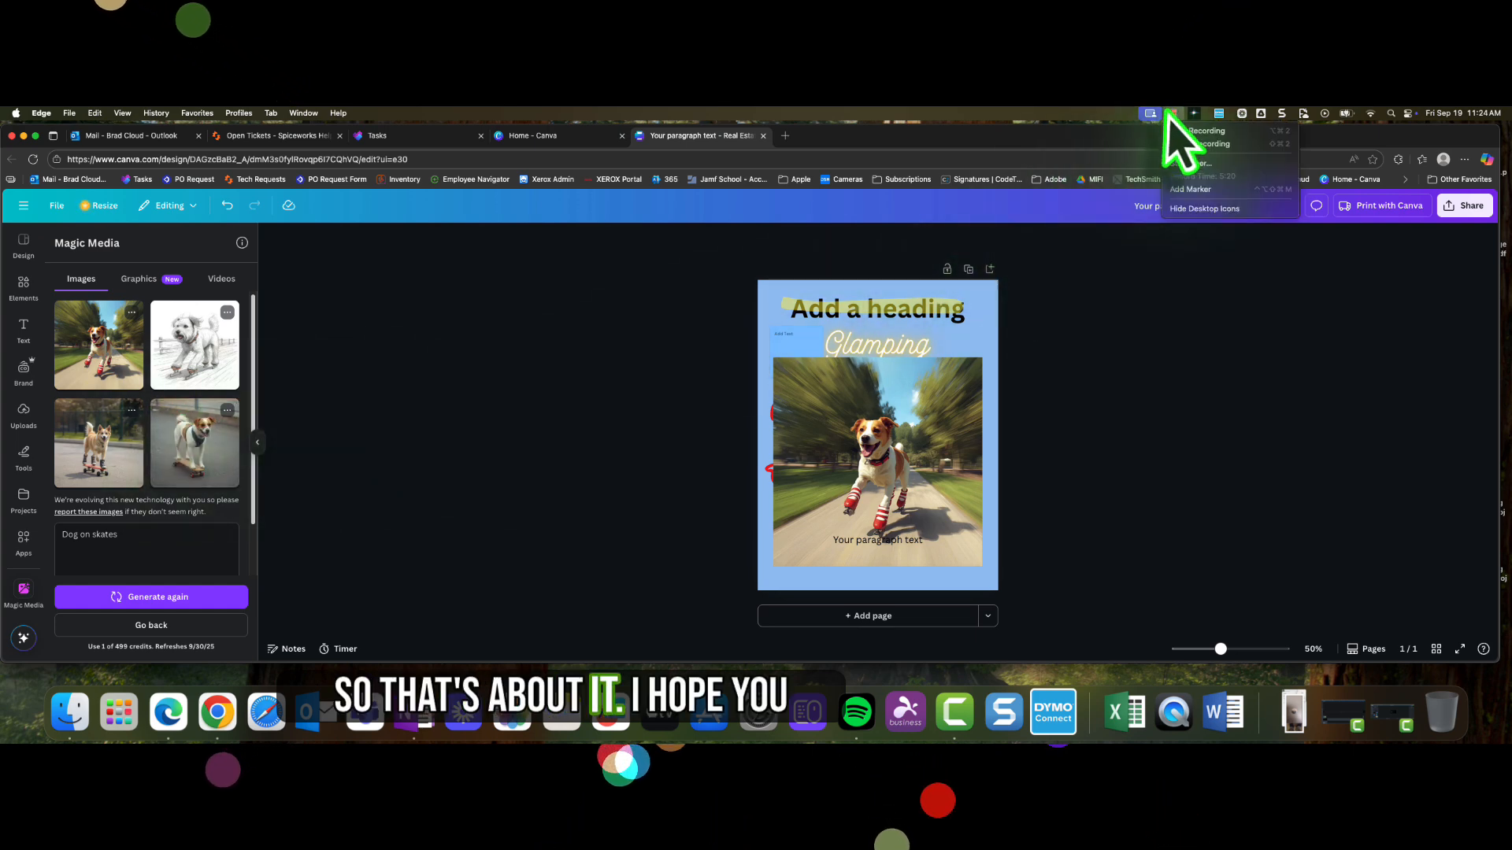
pyautogui.click(1186, 144)
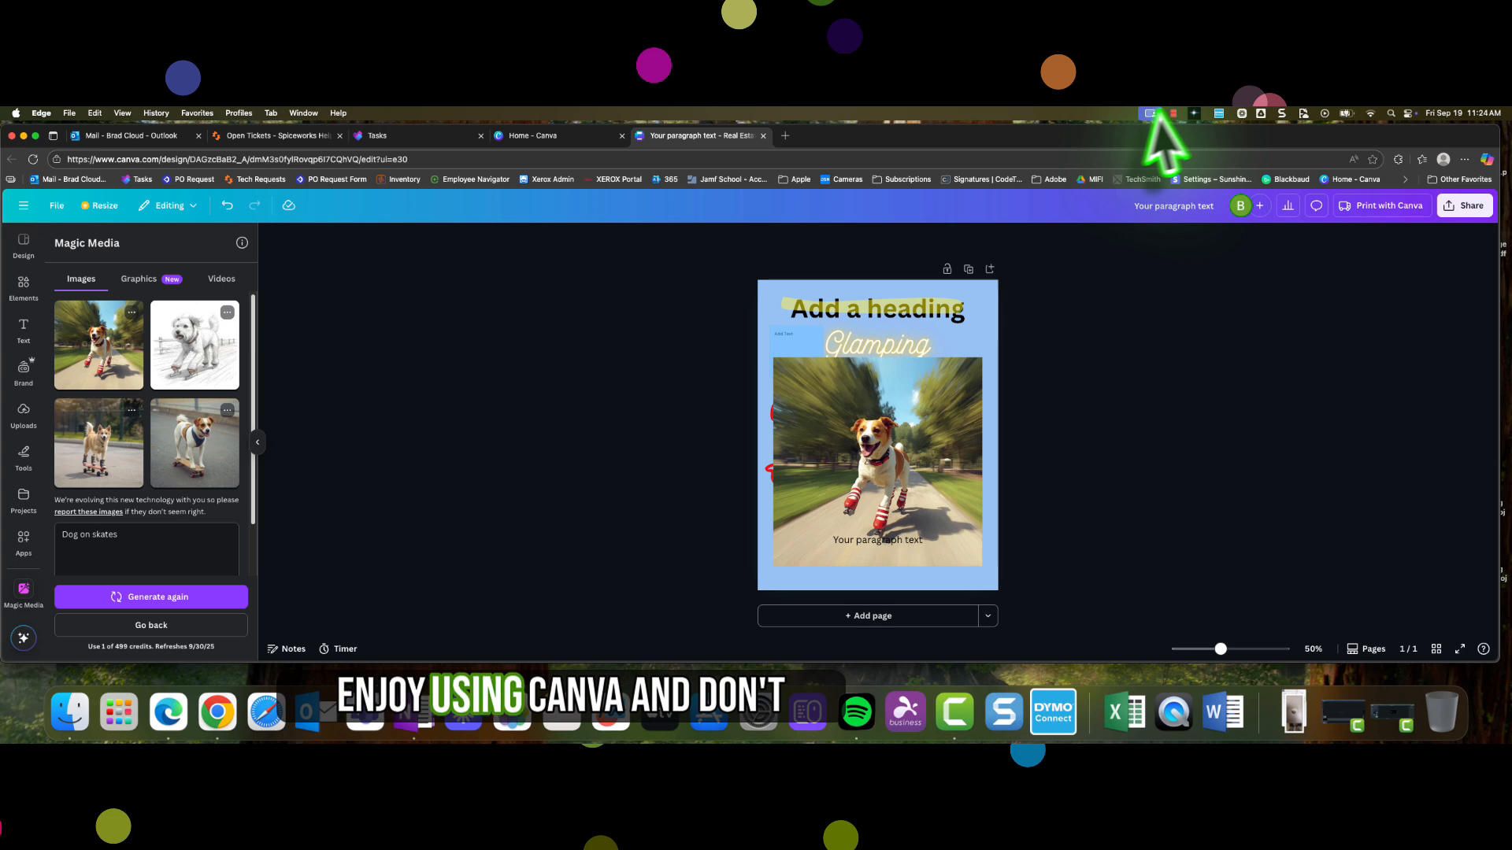